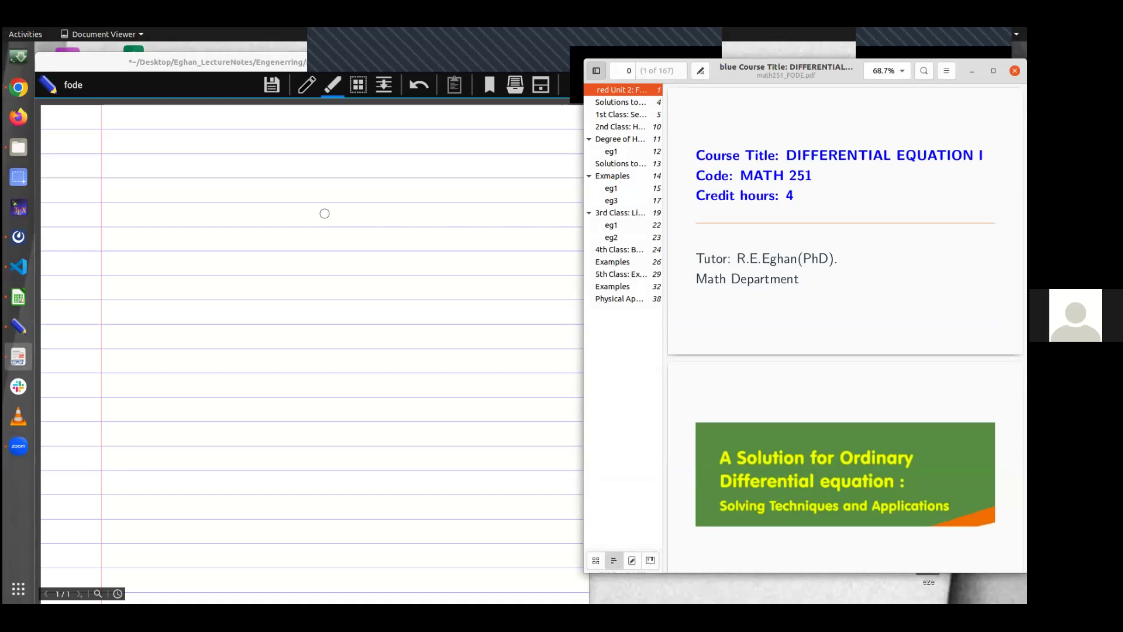
Step: Bring the Write notes window to the front and switch to the pen tool
{"action": "left_click", "coordinate": [124, 163]}
{"action": "left_click", "coordinate": [305, 88]}
Step: Dismiss the on-screen keyboard and handwrite 'DE ⇒ Unknown + Derivative' at the page top
{"action": "left_click", "coordinate": [736, 582]}
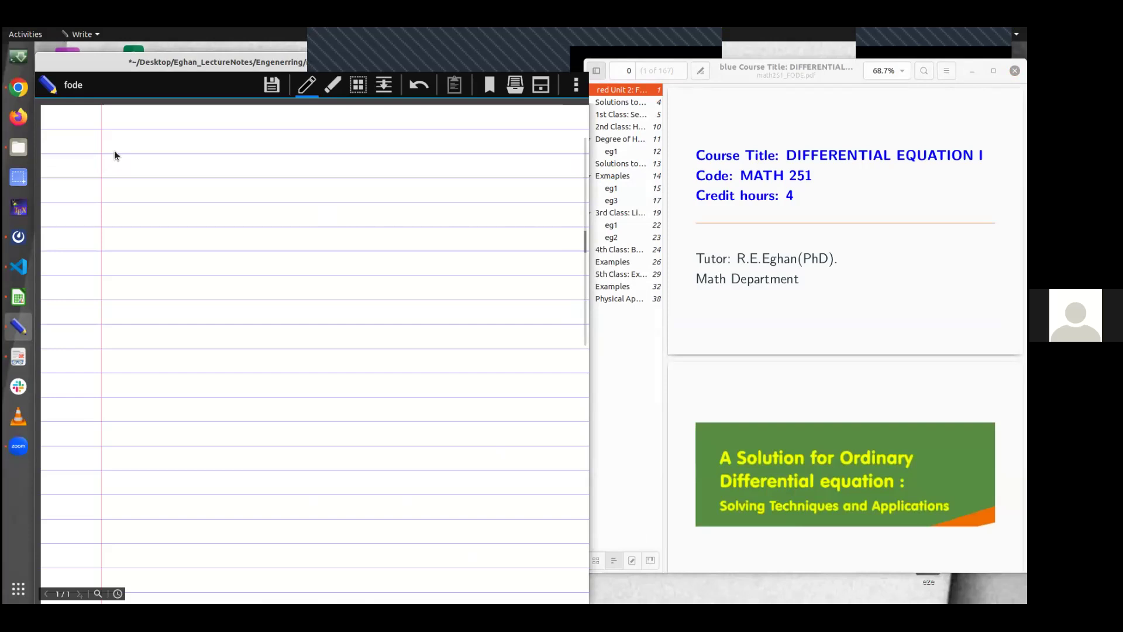
{"action": "left_click_drag", "start_coordinate": [115, 150], "coordinate": [121, 179]}
{"action": "mouse_move", "coordinate": [110, 154]}
{"action": "left_mouse_down"}
{"action": "mouse_move", "coordinate": [138, 160]}
{"action": "mouse_move", "coordinate": [124, 177]}
{"action": "left_mouse_up"}
{"action": "mouse_move", "coordinate": [150, 148]}
{"action": "left_mouse_down"}
{"action": "mouse_move", "coordinate": [168, 145]}
{"action": "mouse_move", "coordinate": [172, 175]}
{"action": "mouse_move", "coordinate": [175, 159]}
{"action": "mouse_move", "coordinate": [225, 165]}
{"action": "mouse_move", "coordinate": [235, 179]}
{"action": "mouse_move", "coordinate": [280, 157]}
{"action": "mouse_move", "coordinate": [296, 175]}
{"action": "left_mouse_up"}
{"action": "mouse_move", "coordinate": [306, 155]}
{"action": "left_mouse_down"}
{"action": "mouse_move", "coordinate": [306, 171]}
{"action": "mouse_move", "coordinate": [326, 173]}
{"action": "left_mouse_up"}
{"action": "left_click_drag", "start_coordinate": [328, 169], "coordinate": [393, 176]}
{"action": "left_click_drag", "start_coordinate": [386, 166], "coordinate": [416, 176]}
{"action": "mouse_move", "coordinate": [412, 147]}
{"action": "left_mouse_down"}
{"action": "mouse_move", "coordinate": [416, 175]}
{"action": "mouse_move", "coordinate": [441, 160]}
{"action": "mouse_move", "coordinate": [452, 171]}
{"action": "left_mouse_up"}
{"action": "left_click_drag", "start_coordinate": [455, 171], "coordinate": [486, 156]}
{"action": "left_click_drag", "start_coordinate": [480, 169], "coordinate": [493, 168]}
{"action": "left_click_drag", "start_coordinate": [495, 168], "coordinate": [528, 156]}
{"action": "left_click_drag", "start_coordinate": [523, 166], "coordinate": [533, 171]}
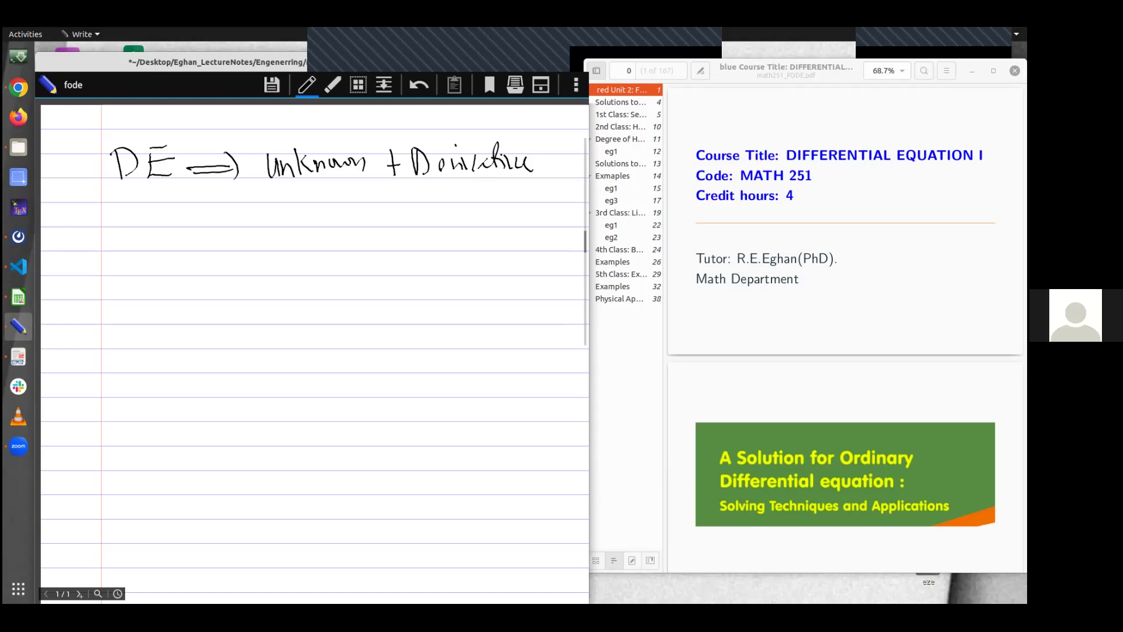
Step: Draw a Type branch from DE splitting into ODE and PDE
{"action": "mouse_move", "coordinate": [144, 194]}
{"action": "left_mouse_down"}
{"action": "mouse_move", "coordinate": [146, 243]}
{"action": "mouse_move", "coordinate": [172, 251]}
{"action": "mouse_move", "coordinate": [219, 220]}
{"action": "left_mouse_up"}
{"action": "mouse_move", "coordinate": [206, 218]}
{"action": "left_mouse_down"}
{"action": "mouse_move", "coordinate": [205, 249]}
{"action": "mouse_move", "coordinate": [221, 235]}
{"action": "mouse_move", "coordinate": [231, 269]}
{"action": "left_mouse_up"}
{"action": "mouse_move", "coordinate": [229, 234]}
{"action": "left_mouse_down"}
{"action": "mouse_move", "coordinate": [231, 267]}
{"action": "mouse_move", "coordinate": [261, 248]}
{"action": "left_mouse_up"}
{"action": "mouse_move", "coordinate": [315, 221]}
{"action": "left_mouse_down"}
{"action": "mouse_move", "coordinate": [318, 262]}
{"action": "mouse_move", "coordinate": [327, 225]}
{"action": "mouse_move", "coordinate": [348, 228]}
{"action": "mouse_move", "coordinate": [362, 210]}
{"action": "mouse_move", "coordinate": [374, 224]}
{"action": "mouse_move", "coordinate": [339, 266]}
{"action": "left_mouse_up"}
{"action": "left_click_drag", "start_coordinate": [337, 245], "coordinate": [356, 265]}
{"action": "mouse_move", "coordinate": [354, 242]}
{"action": "left_mouse_down"}
{"action": "mouse_move", "coordinate": [358, 265]}
{"action": "mouse_move", "coordinate": [387, 256]}
{"action": "left_mouse_up"}
Step: Add an Order branch listing orders 1, 2, 3 and Nth
{"action": "mouse_move", "coordinate": [145, 244]}
{"action": "left_mouse_down"}
{"action": "mouse_move", "coordinate": [179, 316]}
{"action": "mouse_move", "coordinate": [207, 294]}
{"action": "mouse_move", "coordinate": [237, 300]}
{"action": "mouse_move", "coordinate": [241, 289]}
{"action": "mouse_move", "coordinate": [281, 310]}
{"action": "left_mouse_up"}
{"action": "left_click_drag", "start_coordinate": [324, 280], "coordinate": [304, 320]}
{"action": "left_click_drag", "start_coordinate": [310, 316], "coordinate": [325, 330]}
{"action": "mouse_move", "coordinate": [281, 308]}
{"action": "left_mouse_down"}
{"action": "mouse_move", "coordinate": [301, 337]}
{"action": "mouse_move", "coordinate": [331, 339]}
{"action": "mouse_move", "coordinate": [322, 352]}
{"action": "left_mouse_up"}
{"action": "mouse_move", "coordinate": [283, 312]}
{"action": "left_mouse_down"}
{"action": "mouse_move", "coordinate": [311, 363]}
{"action": "mouse_move", "coordinate": [341, 370]}
{"action": "mouse_move", "coordinate": [342, 354]}
{"action": "mouse_move", "coordinate": [349, 370]}
{"action": "left_mouse_up"}
{"action": "left_click_drag", "start_coordinate": [354, 353], "coordinate": [364, 370]}
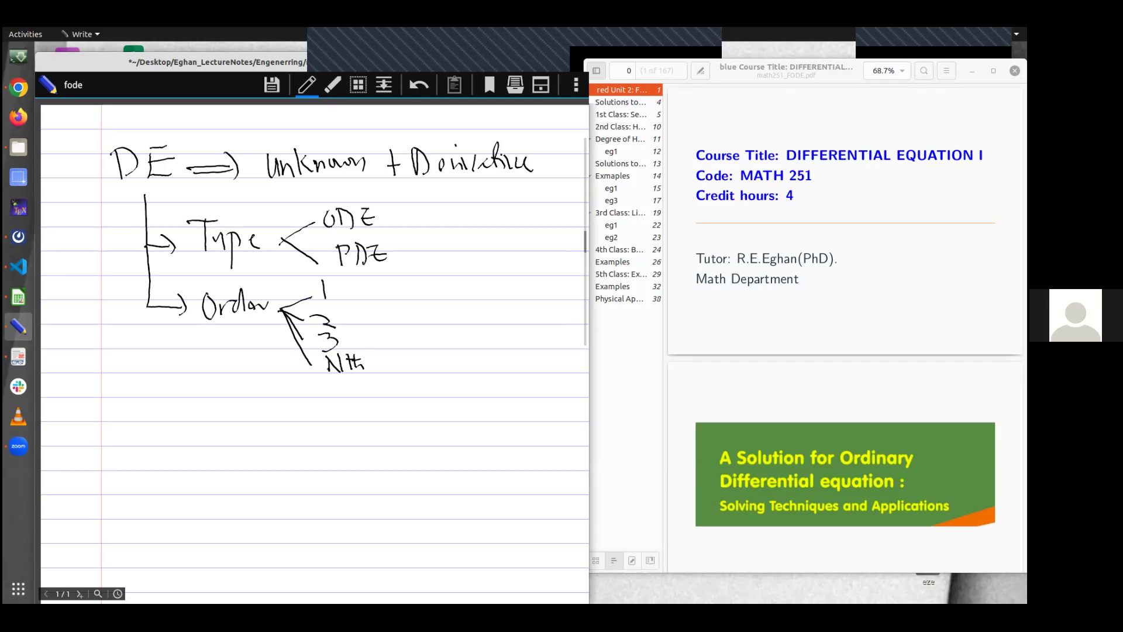
Step: Add a degree branch below Order
{"action": "mouse_move", "coordinate": [153, 312]}
{"action": "left_mouse_down"}
{"action": "mouse_move", "coordinate": [156, 393]}
{"action": "mouse_move", "coordinate": [193, 395]}
{"action": "left_mouse_up"}
{"action": "mouse_move", "coordinate": [188, 384]}
{"action": "left_mouse_down"}
{"action": "mouse_move", "coordinate": [198, 402]}
{"action": "mouse_move", "coordinate": [222, 395]}
{"action": "mouse_move", "coordinate": [230, 374]}
{"action": "left_mouse_up"}
{"action": "left_click_drag", "start_coordinate": [240, 384], "coordinate": [239, 394]}
{"action": "mouse_move", "coordinate": [260, 389]}
{"action": "left_mouse_down"}
{"action": "mouse_move", "coordinate": [255, 410]}
{"action": "mouse_move", "coordinate": [280, 397]}
{"action": "left_mouse_up"}
{"action": "left_click_drag", "start_coordinate": [296, 387], "coordinate": [297, 399]}
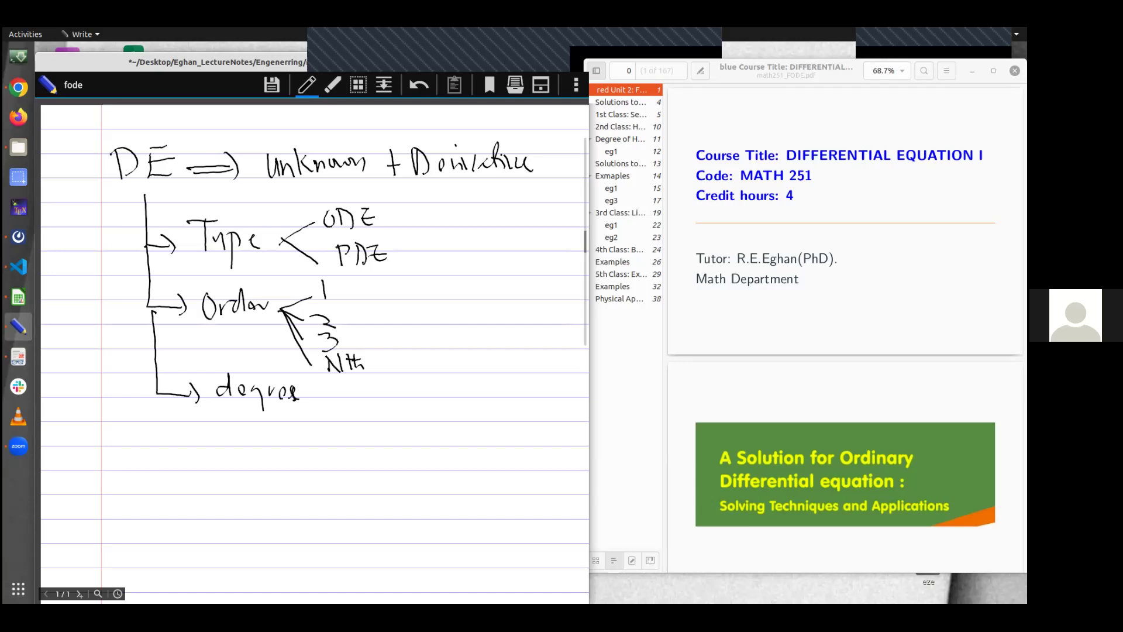
Step: Add a Linear / NonLinear branch below degree
{"action": "mouse_move", "coordinate": [156, 397]}
{"action": "left_mouse_down"}
{"action": "mouse_move", "coordinate": [180, 462]}
{"action": "mouse_move", "coordinate": [207, 462]}
{"action": "left_mouse_up"}
{"action": "left_click_drag", "start_coordinate": [202, 450], "coordinate": [214, 466]}
{"action": "mouse_move", "coordinate": [233, 425]}
{"action": "left_mouse_down"}
{"action": "mouse_move", "coordinate": [237, 462]}
{"action": "mouse_move", "coordinate": [262, 461]}
{"action": "left_mouse_up"}
{"action": "left_click_drag", "start_coordinate": [264, 452], "coordinate": [287, 458]}
{"action": "left_click_drag", "start_coordinate": [287, 451], "coordinate": [298, 454]}
{"action": "mouse_move", "coordinate": [329, 412]}
{"action": "left_mouse_down"}
{"action": "mouse_move", "coordinate": [321, 466]}
{"action": "mouse_move", "coordinate": [351, 422]}
{"action": "mouse_move", "coordinate": [367, 445]}
{"action": "mouse_move", "coordinate": [388, 413]}
{"action": "mouse_move", "coordinate": [400, 443]}
{"action": "mouse_move", "coordinate": [410, 430]}
{"action": "mouse_move", "coordinate": [434, 434]}
{"action": "left_mouse_up"}
Step: Add a bottom Homo / NonHomo branch below Linear
{"action": "mouse_move", "coordinate": [179, 454]}
{"action": "left_mouse_down"}
{"action": "mouse_move", "coordinate": [175, 504]}
{"action": "mouse_move", "coordinate": [214, 520]}
{"action": "left_mouse_up"}
{"action": "left_click_drag", "start_coordinate": [248, 485], "coordinate": [255, 514]}
{"action": "mouse_move", "coordinate": [264, 480]}
{"action": "left_mouse_down"}
{"action": "mouse_move", "coordinate": [267, 514]}
{"action": "mouse_move", "coordinate": [271, 502]}
{"action": "mouse_move", "coordinate": [300, 503]}
{"action": "mouse_move", "coordinate": [329, 523]}
{"action": "left_mouse_up"}
{"action": "mouse_move", "coordinate": [345, 488]}
{"action": "left_mouse_down"}
{"action": "mouse_move", "coordinate": [350, 510]}
{"action": "mouse_move", "coordinate": [361, 475]}
{"action": "mouse_move", "coordinate": [385, 503]}
{"action": "mouse_move", "coordinate": [405, 501]}
{"action": "left_mouse_up"}
{"action": "left_click_drag", "start_coordinate": [389, 490], "coordinate": [441, 497]}
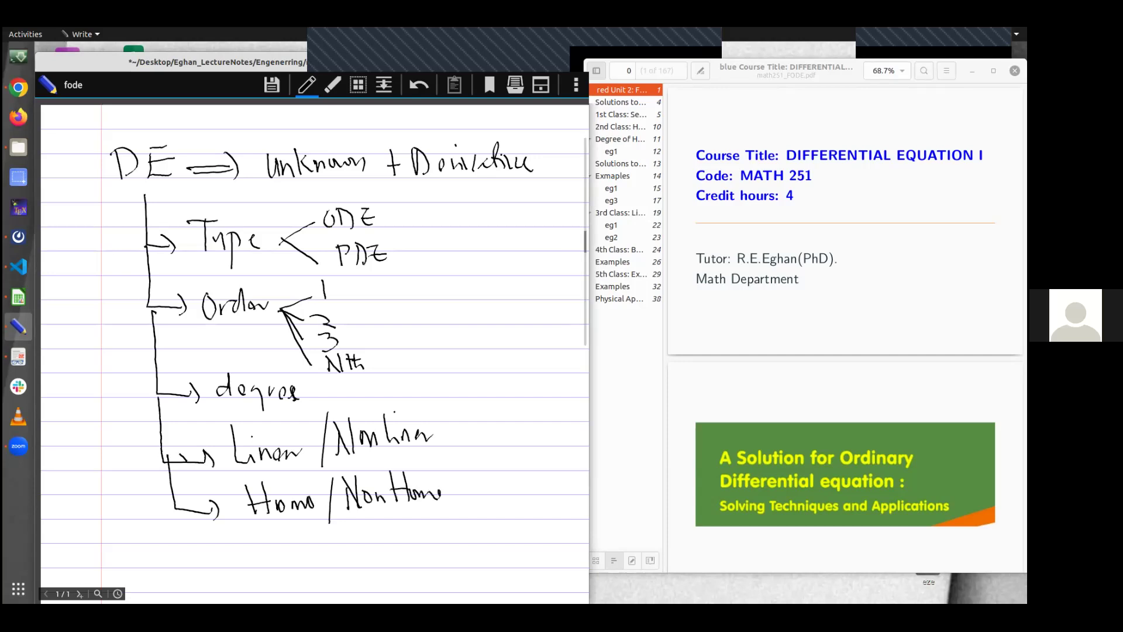
Step: Draw a curved arrow from DE down to 'Solve (solution)'
{"action": "scroll", "coordinate": [430, 411], "scroll_direction": "down", "scroll_amount": 1}
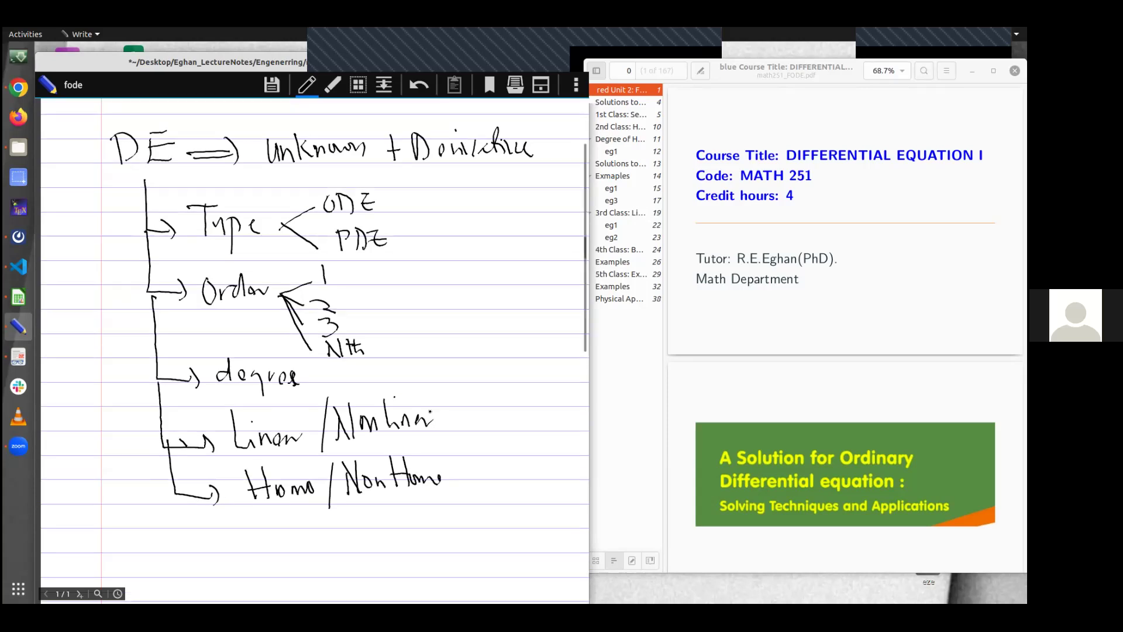
{"action": "mouse_move", "coordinate": [111, 169]}
{"action": "left_mouse_down"}
{"action": "mouse_move", "coordinate": [84, 179]}
{"action": "mouse_move", "coordinate": [103, 489]}
{"action": "mouse_move", "coordinate": [182, 553]}
{"action": "left_mouse_up"}
{"action": "left_click_drag", "start_coordinate": [227, 520], "coordinate": [219, 563]}
{"action": "mouse_move", "coordinate": [236, 538]}
{"action": "left_mouse_down"}
{"action": "mouse_move", "coordinate": [241, 554]}
{"action": "mouse_move", "coordinate": [297, 551]}
{"action": "left_mouse_up"}
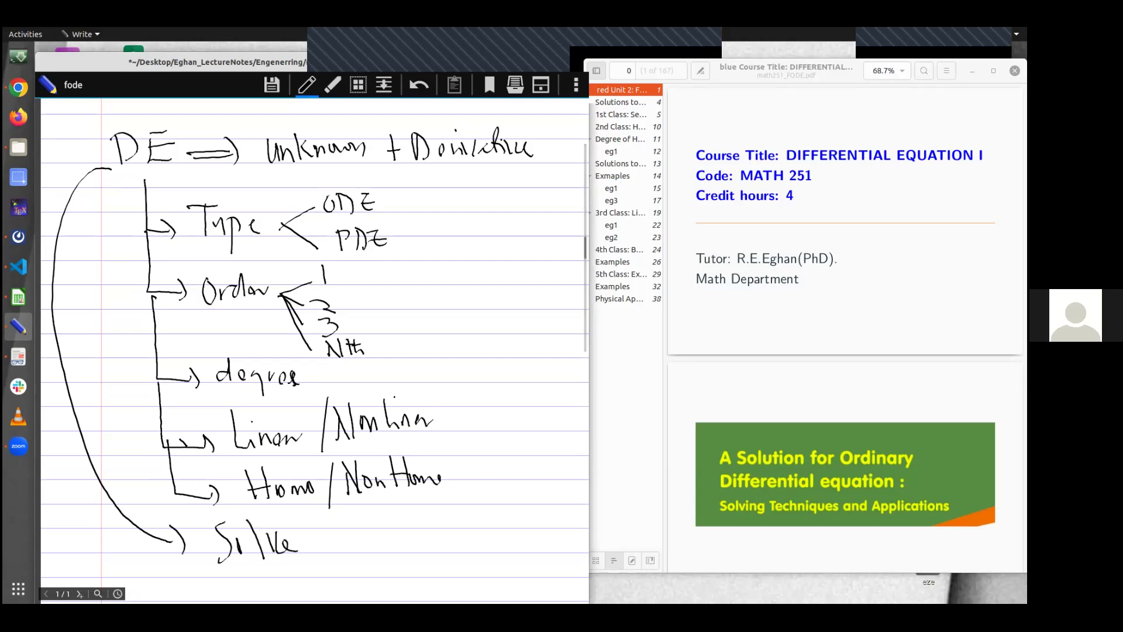
{"action": "mouse_move", "coordinate": [325, 516]}
{"action": "left_mouse_down"}
{"action": "mouse_move", "coordinate": [320, 560]}
{"action": "mouse_move", "coordinate": [351, 539]}
{"action": "mouse_move", "coordinate": [366, 552]}
{"action": "left_mouse_up"}
{"action": "mouse_move", "coordinate": [373, 538]}
{"action": "left_mouse_down"}
{"action": "mouse_move", "coordinate": [394, 526]}
{"action": "mouse_move", "coordinate": [402, 543]}
{"action": "mouse_move", "coordinate": [445, 547]}
{"action": "left_mouse_up"}
{"action": "left_click_drag", "start_coordinate": [442, 502], "coordinate": [457, 578]}
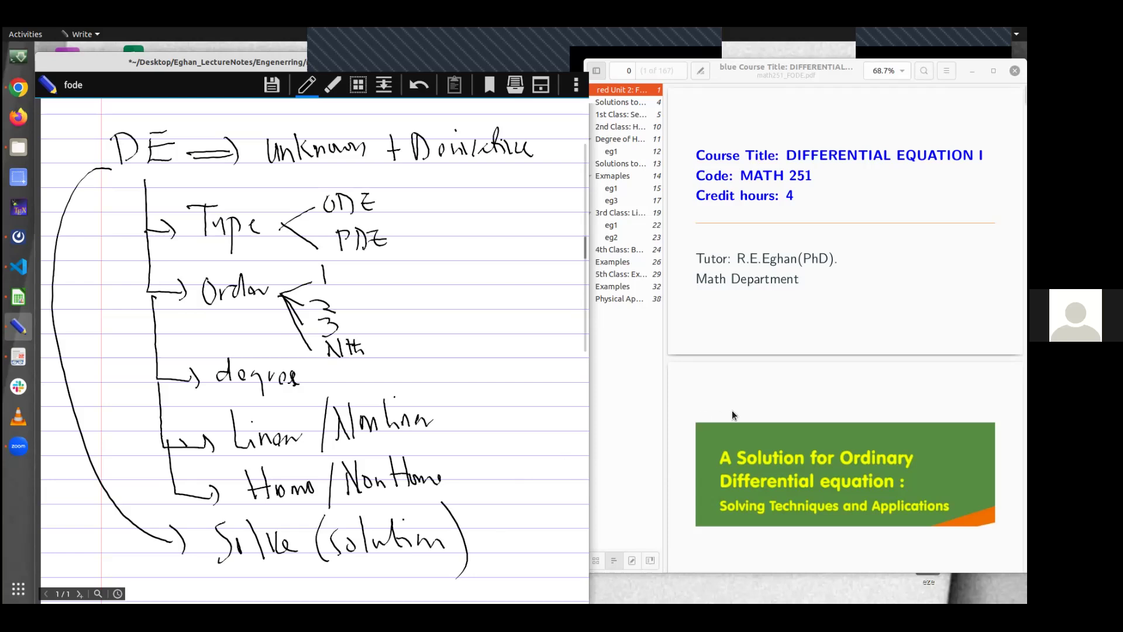
Step: Box the ODE option and order 1, noting Solve beside order 1
{"action": "scroll", "coordinate": [732, 412], "scroll_direction": "down", "scroll_amount": 3}
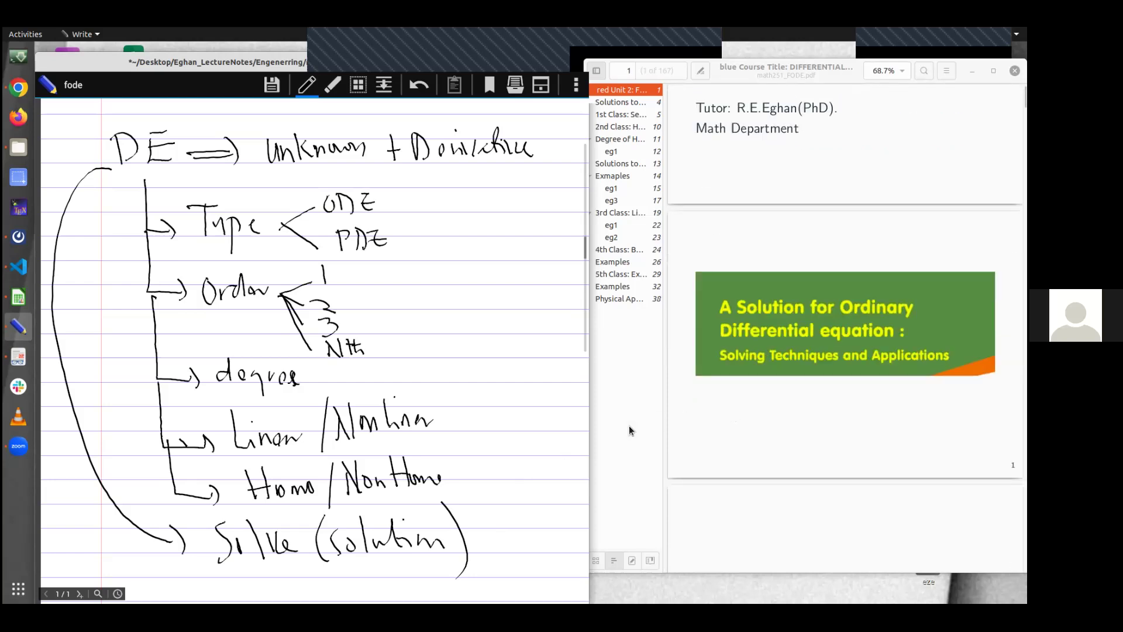
{"action": "mouse_move", "coordinate": [294, 204]}
{"action": "left_mouse_down"}
{"action": "mouse_move", "coordinate": [303, 192]}
{"action": "mouse_move", "coordinate": [390, 217]}
{"action": "mouse_move", "coordinate": [317, 222]}
{"action": "mouse_move", "coordinate": [313, 188]}
{"action": "left_mouse_up"}
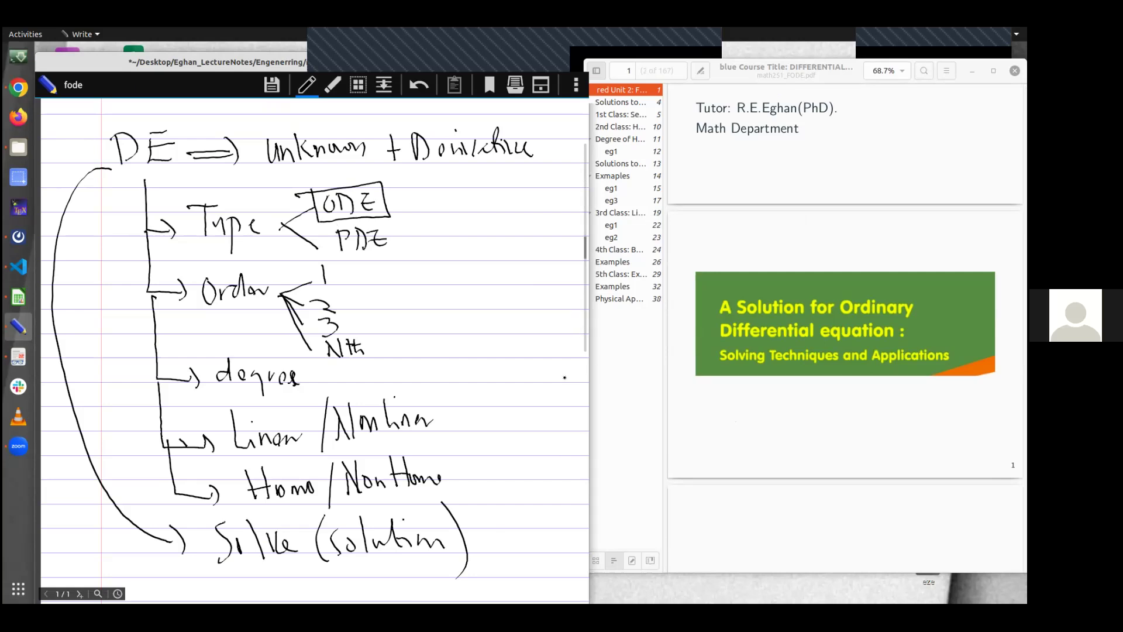
{"action": "scroll", "coordinate": [774, 405], "scroll_direction": "down", "scroll_amount": 2}
{"action": "scroll", "coordinate": [778, 407], "scroll_direction": "down", "scroll_amount": 3}
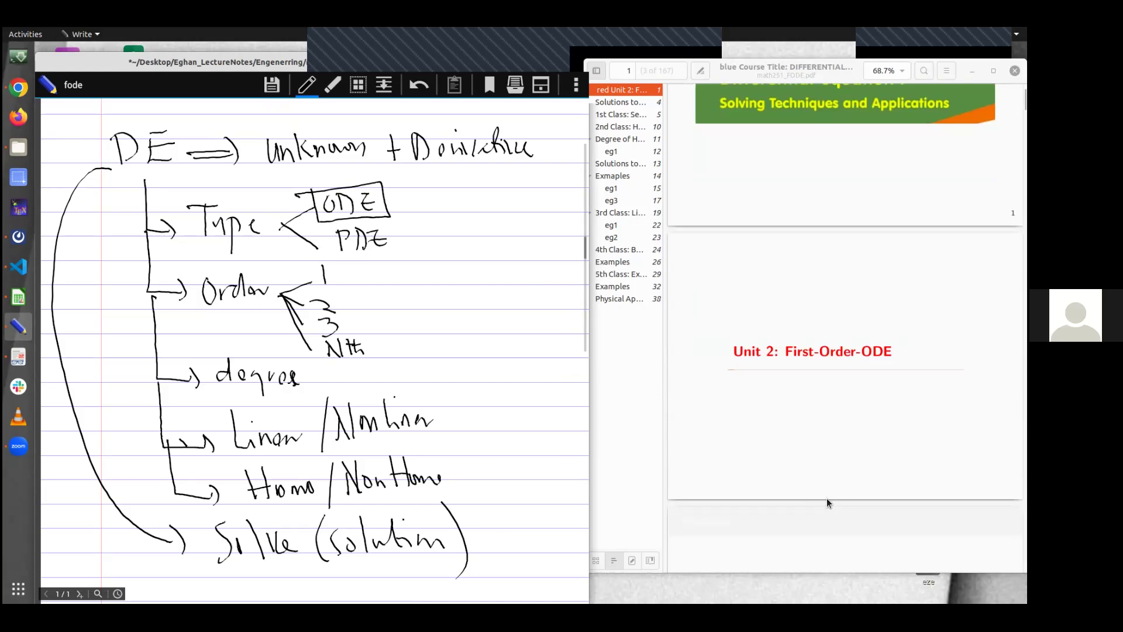
{"action": "mouse_move", "coordinate": [304, 264]}
{"action": "left_mouse_down"}
{"action": "mouse_move", "coordinate": [306, 287]}
{"action": "mouse_move", "coordinate": [354, 288]}
{"action": "mouse_move", "coordinate": [305, 290]}
{"action": "mouse_move", "coordinate": [470, 264]}
{"action": "mouse_move", "coordinate": [486, 275]}
{"action": "left_mouse_up"}
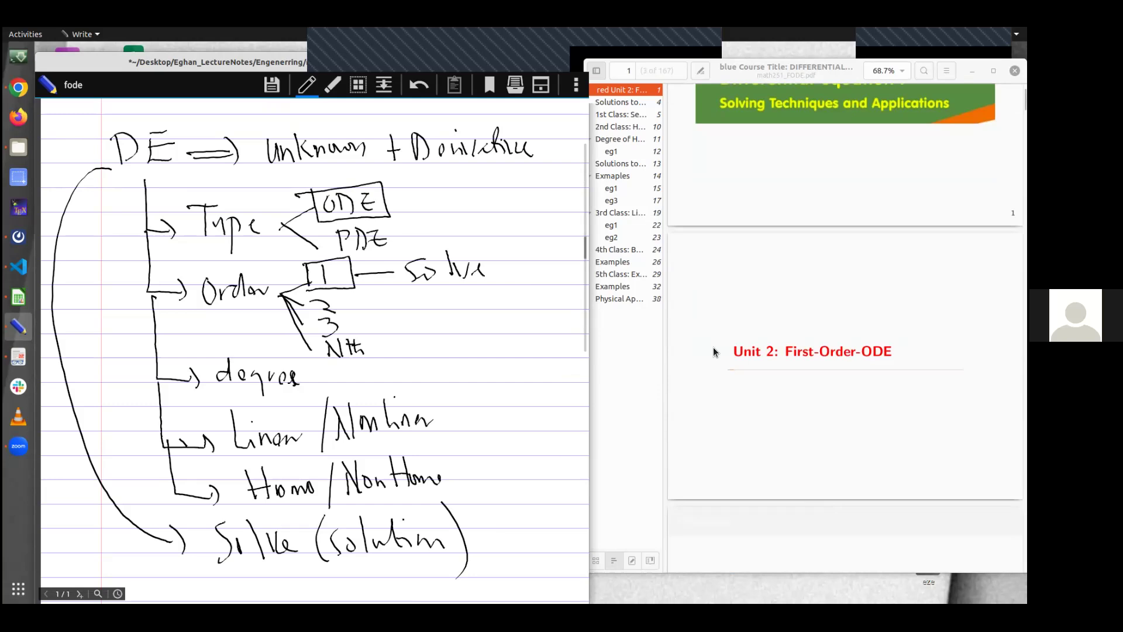
{"action": "scroll", "coordinate": [713, 346], "scroll_direction": "down", "scroll_amount": 3}
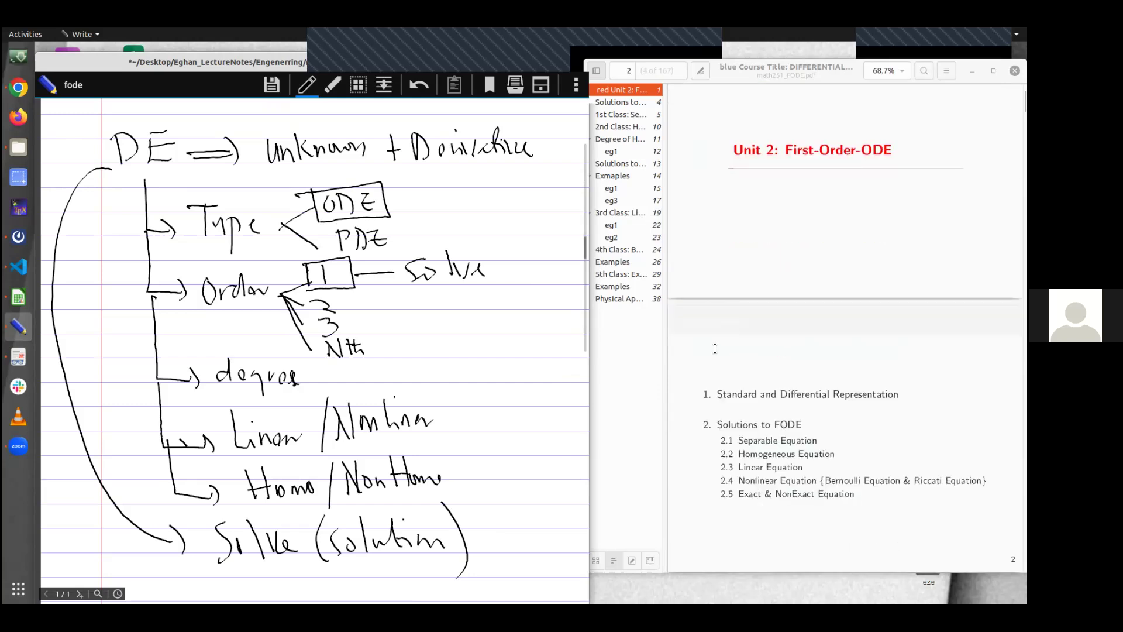
{"action": "scroll", "coordinate": [715, 349], "scroll_direction": "down", "scroll_amount": 1}
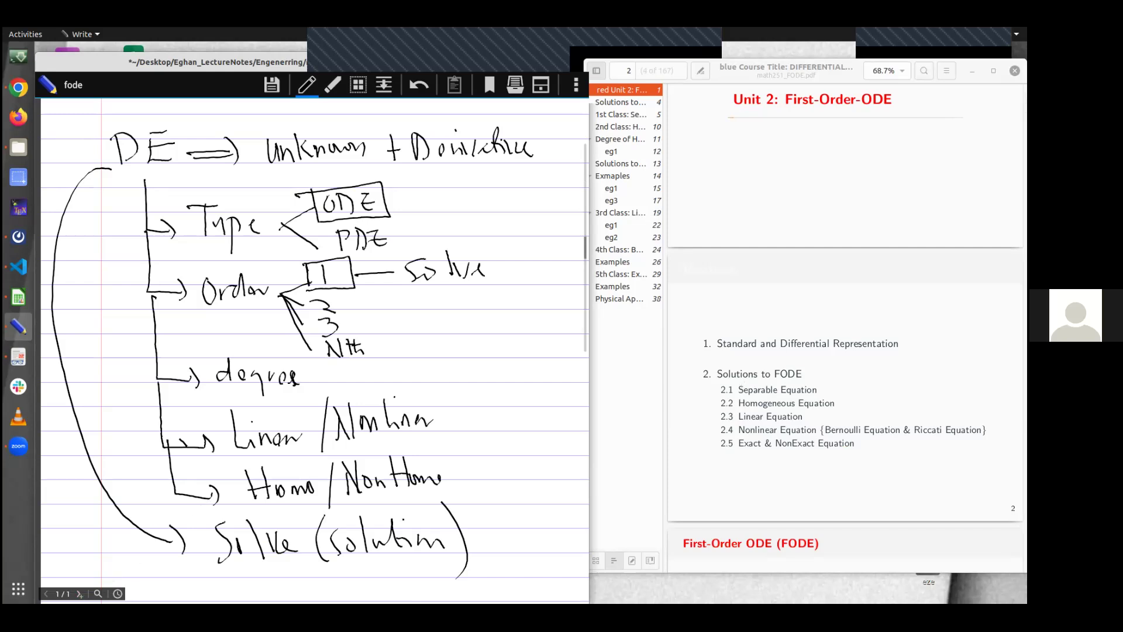
Step: On a new blank page, write and underline the heading 'Soln FODE'
{"action": "left_click", "coordinate": [79, 594]}
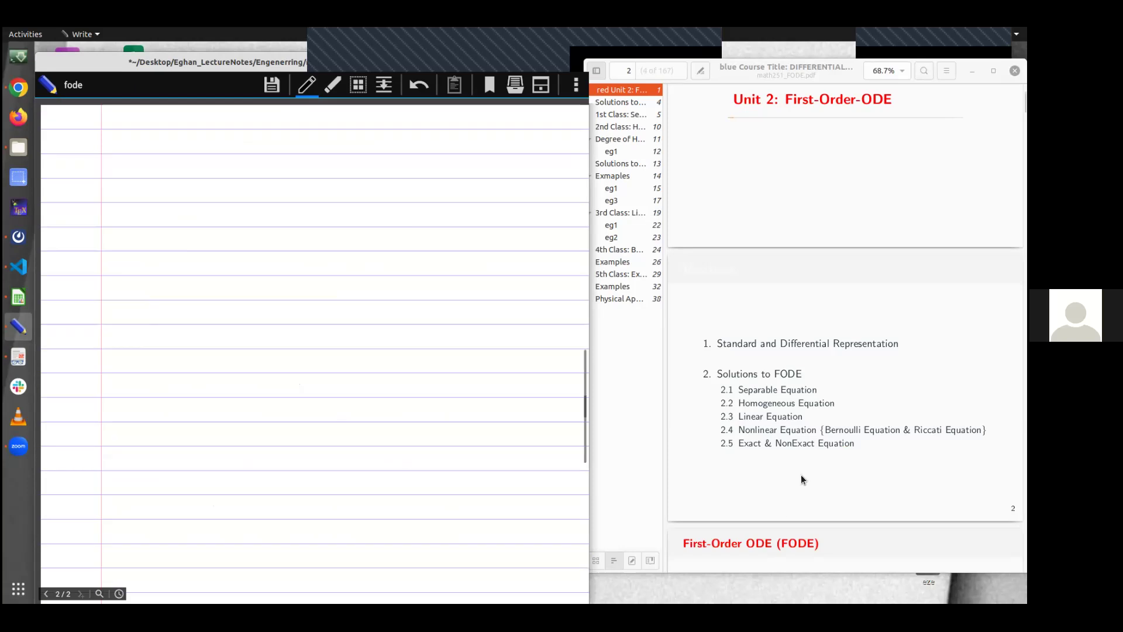
{"action": "mouse_move", "coordinate": [169, 159]}
{"action": "left_mouse_down"}
{"action": "mouse_move", "coordinate": [156, 200]}
{"action": "mouse_move", "coordinate": [182, 175]}
{"action": "left_mouse_up"}
{"action": "left_click_drag", "start_coordinate": [189, 159], "coordinate": [194, 202]}
{"action": "left_click_drag", "start_coordinate": [197, 188], "coordinate": [216, 205]}
{"action": "mouse_move", "coordinate": [282, 165]}
{"action": "left_mouse_down"}
{"action": "mouse_move", "coordinate": [264, 199]}
{"action": "mouse_move", "coordinate": [292, 170]}
{"action": "mouse_move", "coordinate": [313, 193]}
{"action": "left_mouse_up"}
{"action": "left_click_drag", "start_coordinate": [308, 168], "coordinate": [320, 199]}
{"action": "mouse_move", "coordinate": [327, 171]}
{"action": "left_mouse_down"}
{"action": "mouse_move", "coordinate": [342, 169]}
{"action": "mouse_move", "coordinate": [325, 194]}
{"action": "left_mouse_up"}
{"action": "left_click_drag", "start_coordinate": [328, 194], "coordinate": [345, 183]}
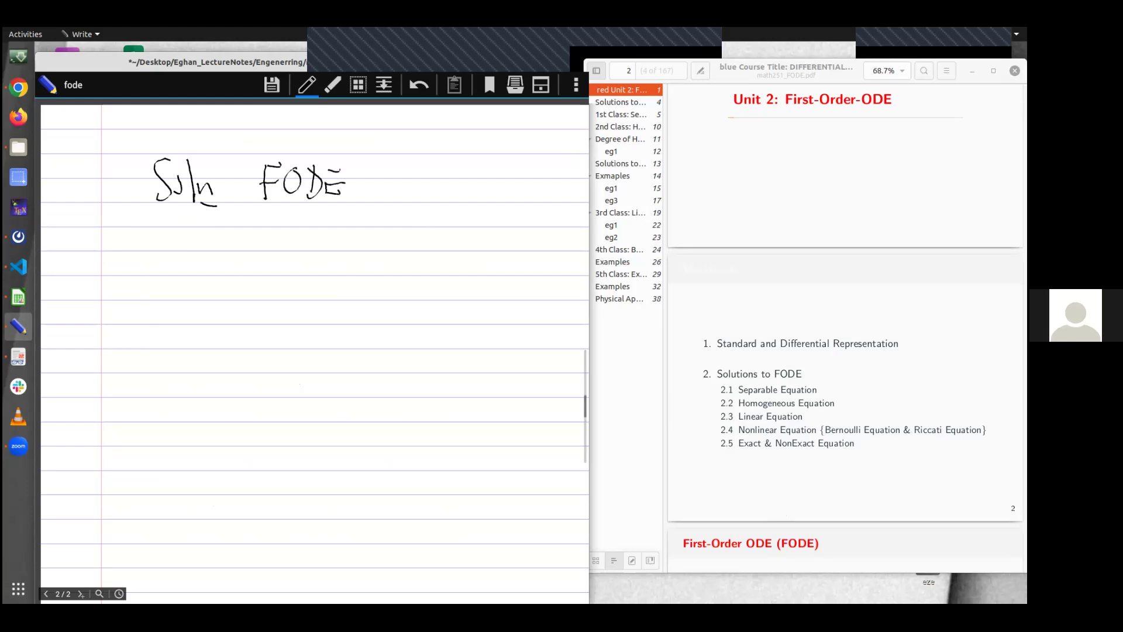
{"action": "left_click_drag", "start_coordinate": [89, 208], "coordinate": [477, 214]}
Step: Write 'Representation' below the heading
{"action": "mouse_move", "coordinate": [128, 237]}
{"action": "left_mouse_down"}
{"action": "mouse_move", "coordinate": [130, 266]}
{"action": "mouse_move", "coordinate": [175, 264]}
{"action": "mouse_move", "coordinate": [180, 278]}
{"action": "left_mouse_up"}
{"action": "left_click_drag", "start_coordinate": [172, 257], "coordinate": [198, 248]}
{"action": "left_click_drag", "start_coordinate": [203, 257], "coordinate": [208, 248]}
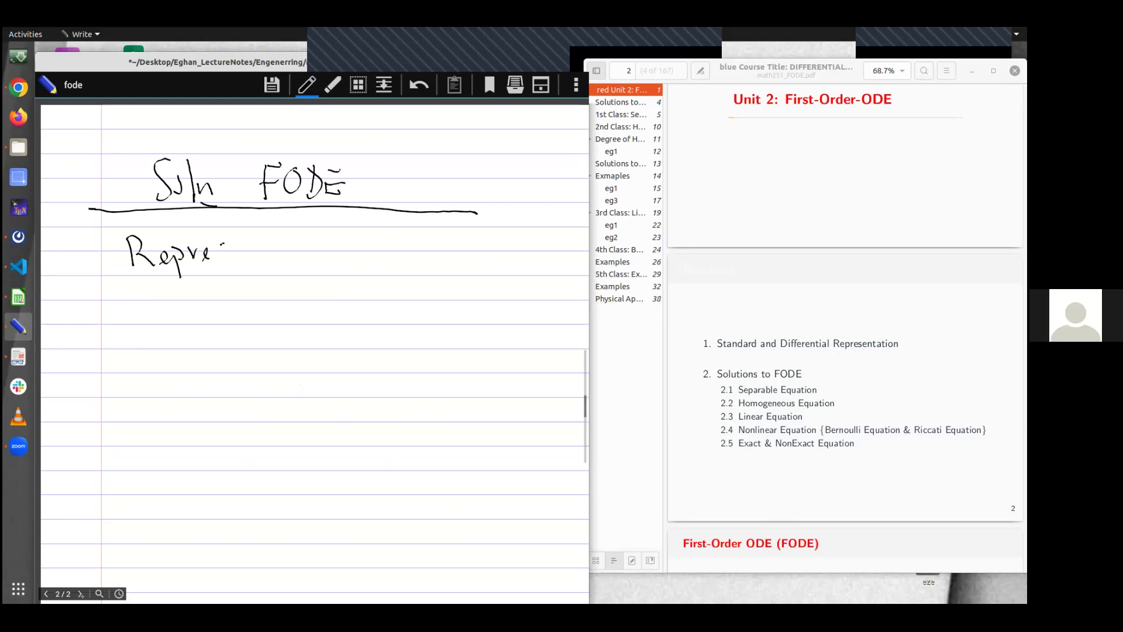
{"action": "mouse_move", "coordinate": [227, 250]}
{"action": "left_mouse_down"}
{"action": "mouse_move", "coordinate": [222, 263]}
{"action": "mouse_move", "coordinate": [266, 263]}
{"action": "left_mouse_up"}
{"action": "mouse_move", "coordinate": [269, 240]}
{"action": "left_mouse_down"}
{"action": "mouse_move", "coordinate": [270, 260]}
{"action": "mouse_move", "coordinate": [279, 250]}
{"action": "left_mouse_up"}
{"action": "left_click_drag", "start_coordinate": [277, 256], "coordinate": [311, 245]}
{"action": "mouse_move", "coordinate": [317, 259]}
{"action": "left_mouse_down"}
{"action": "mouse_move", "coordinate": [403, 234]}
{"action": "mouse_move", "coordinate": [388, 308]}
{"action": "left_mouse_up"}
Step: Branch Representation into 'Standard' above and 'Diff' below
{"action": "left_click_drag", "start_coordinate": [429, 227], "coordinate": [420, 250]}
{"action": "mouse_move", "coordinate": [440, 225]}
{"action": "left_mouse_down"}
{"action": "mouse_move", "coordinate": [441, 250]}
{"action": "mouse_move", "coordinate": [449, 234]}
{"action": "left_mouse_up"}
{"action": "left_click_drag", "start_coordinate": [443, 246], "coordinate": [495, 245]}
{"action": "mouse_move", "coordinate": [497, 217]}
{"action": "left_mouse_down"}
{"action": "mouse_move", "coordinate": [495, 251]}
{"action": "mouse_move", "coordinate": [531, 239]}
{"action": "left_mouse_up"}
{"action": "left_click_drag", "start_coordinate": [537, 220], "coordinate": [527, 251]}
{"action": "mouse_move", "coordinate": [417, 283]}
{"action": "left_mouse_down"}
{"action": "mouse_move", "coordinate": [419, 307]}
{"action": "mouse_move", "coordinate": [445, 304]}
{"action": "left_mouse_up"}
{"action": "mouse_move", "coordinate": [466, 286]}
{"action": "left_mouse_down"}
{"action": "mouse_move", "coordinate": [465, 319]}
{"action": "mouse_move", "coordinate": [477, 292]}
{"action": "left_mouse_up"}
{"action": "mouse_move", "coordinate": [477, 292]}
{"action": "left_mouse_down"}
{"action": "mouse_move", "coordinate": [476, 323]}
{"action": "mouse_move", "coordinate": [479, 299]}
{"action": "left_mouse_up"}
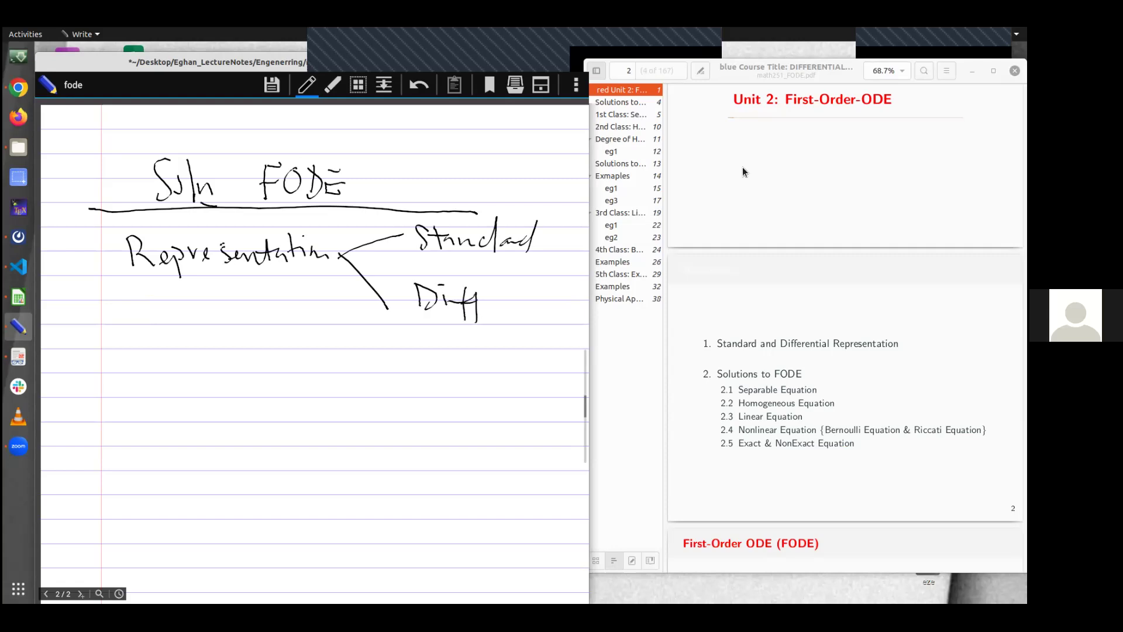
{"action": "scroll", "coordinate": [744, 222], "scroll_direction": "down", "scroll_amount": 8}
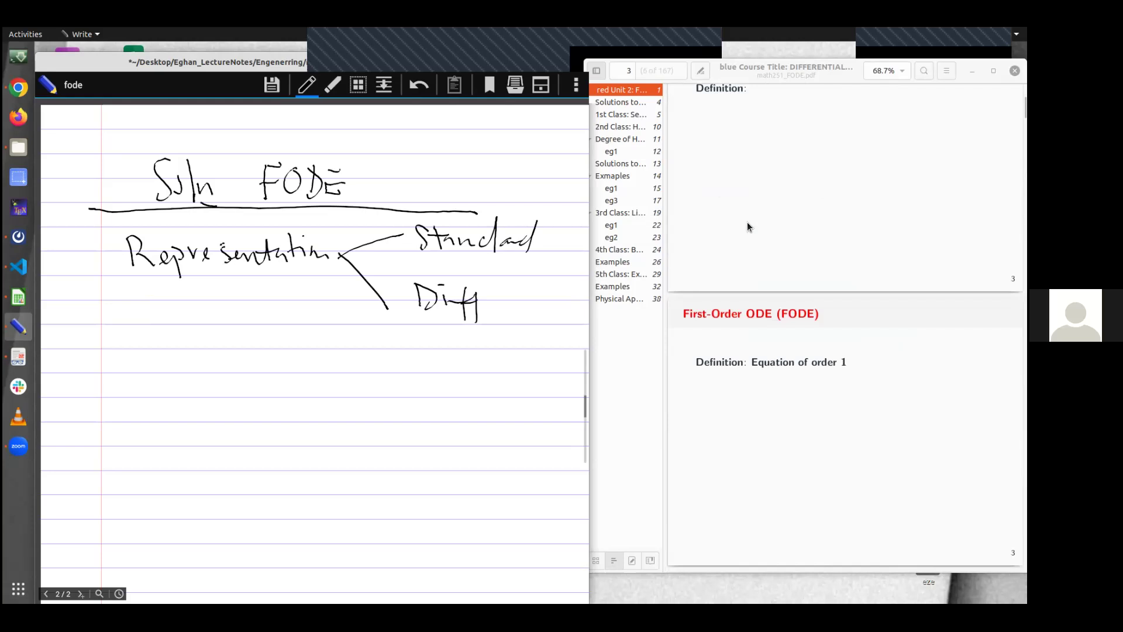
Step: Write the standard form y' = f(x,y) under the Representation branches
{"action": "scroll", "coordinate": [747, 227], "scroll_direction": "down", "scroll_amount": 5}
{"action": "scroll", "coordinate": [747, 227], "scroll_direction": "up", "scroll_amount": 1}
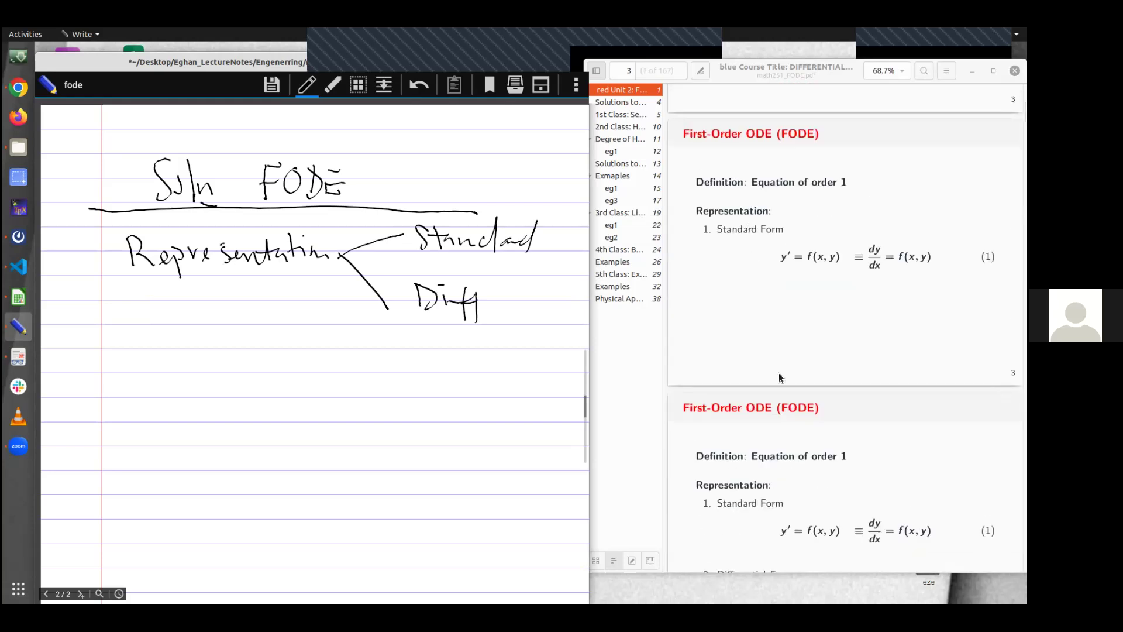
{"action": "left_click_drag", "start_coordinate": [157, 337], "coordinate": [182, 369]}
{"action": "mouse_move", "coordinate": [193, 320]}
{"action": "left_mouse_down"}
{"action": "mouse_move", "coordinate": [194, 332]}
{"action": "mouse_move", "coordinate": [228, 350]}
{"action": "left_mouse_up"}
{"action": "left_click_drag", "start_coordinate": [213, 359], "coordinate": [246, 364]}
{"action": "left_click_drag", "start_coordinate": [235, 351], "coordinate": [292, 358]}
{"action": "left_click_drag", "start_coordinate": [299, 351], "coordinate": [299, 359]}
{"action": "mouse_move", "coordinate": [305, 347]}
{"action": "left_mouse_down"}
{"action": "mouse_move", "coordinate": [325, 349]}
{"action": "mouse_move", "coordinate": [315, 367]}
{"action": "left_mouse_up"}
{"action": "left_click_drag", "start_coordinate": [335, 327], "coordinate": [334, 372]}
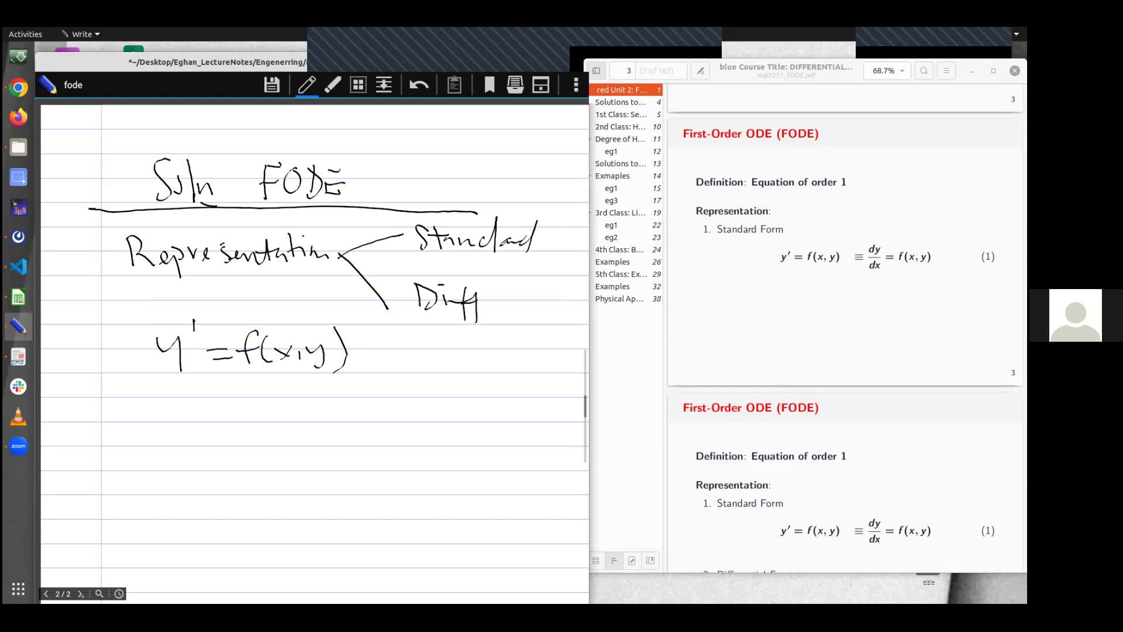
Step: Write dy/dx = f(x,y) below y' = f(x,y)
{"action": "mouse_move", "coordinate": [186, 404]}
{"action": "left_mouse_down"}
{"action": "mouse_move", "coordinate": [175, 412]}
{"action": "mouse_move", "coordinate": [188, 413]}
{"action": "left_mouse_up"}
{"action": "mouse_move", "coordinate": [197, 396]}
{"action": "left_mouse_down"}
{"action": "mouse_move", "coordinate": [208, 398]}
{"action": "mouse_move", "coordinate": [204, 426]}
{"action": "left_mouse_up"}
{"action": "left_click_drag", "start_coordinate": [171, 430], "coordinate": [220, 422]}
{"action": "left_click_drag", "start_coordinate": [196, 440], "coordinate": [200, 451]}
{"action": "left_click_drag", "start_coordinate": [213, 437], "coordinate": [232, 453]}
{"action": "left_click_drag", "start_coordinate": [243, 411], "coordinate": [265, 417]}
{"action": "mouse_move", "coordinate": [292, 395]}
{"action": "left_mouse_down"}
{"action": "mouse_move", "coordinate": [283, 421]}
{"action": "mouse_move", "coordinate": [319, 417]}
{"action": "left_mouse_up"}
{"action": "left_click_drag", "start_coordinate": [320, 400], "coordinate": [304, 419]}
{"action": "left_click_drag", "start_coordinate": [329, 409], "coordinate": [349, 426]}
{"action": "left_click_drag", "start_coordinate": [359, 377], "coordinate": [366, 431]}
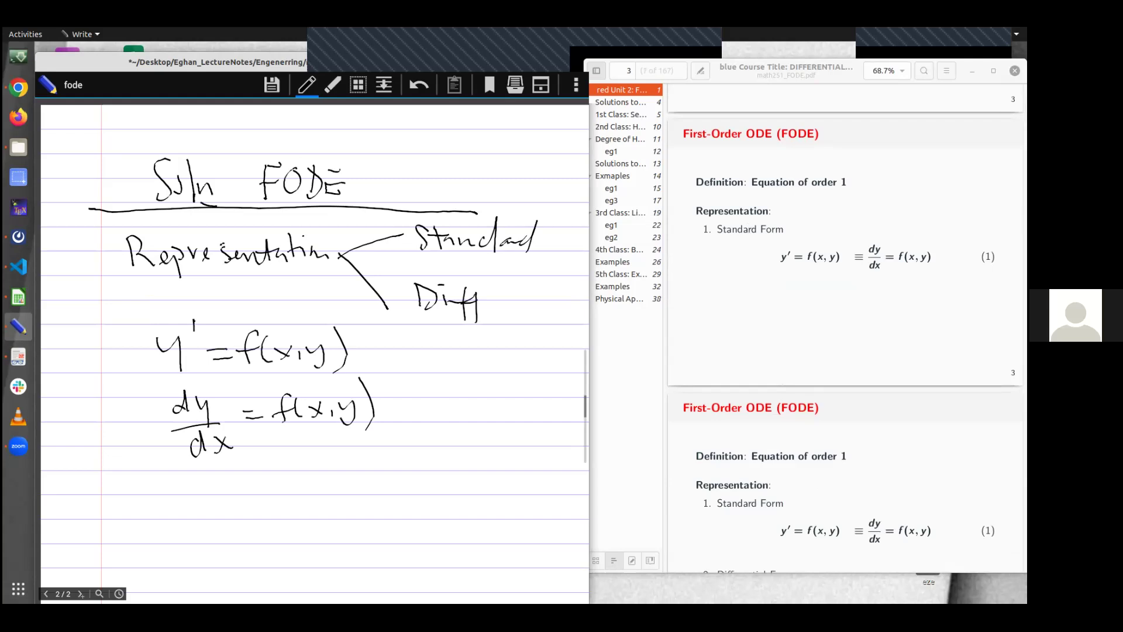
Step: Draw an arrow labelling dy/dx = f(x,y) as Std
{"action": "left_click_drag", "start_coordinate": [391, 409], "coordinate": [449, 410]}
{"action": "mouse_move", "coordinate": [448, 397]}
{"action": "left_mouse_down"}
{"action": "mouse_move", "coordinate": [450, 424]}
{"action": "mouse_move", "coordinate": [468, 423]}
{"action": "left_mouse_up"}
{"action": "left_click_drag", "start_coordinate": [491, 386], "coordinate": [489, 419]}
{"action": "mouse_move", "coordinate": [476, 404]}
{"action": "left_mouse_down"}
{"action": "mouse_move", "coordinate": [503, 401]}
{"action": "mouse_move", "coordinate": [517, 415]}
{"action": "left_mouse_up"}
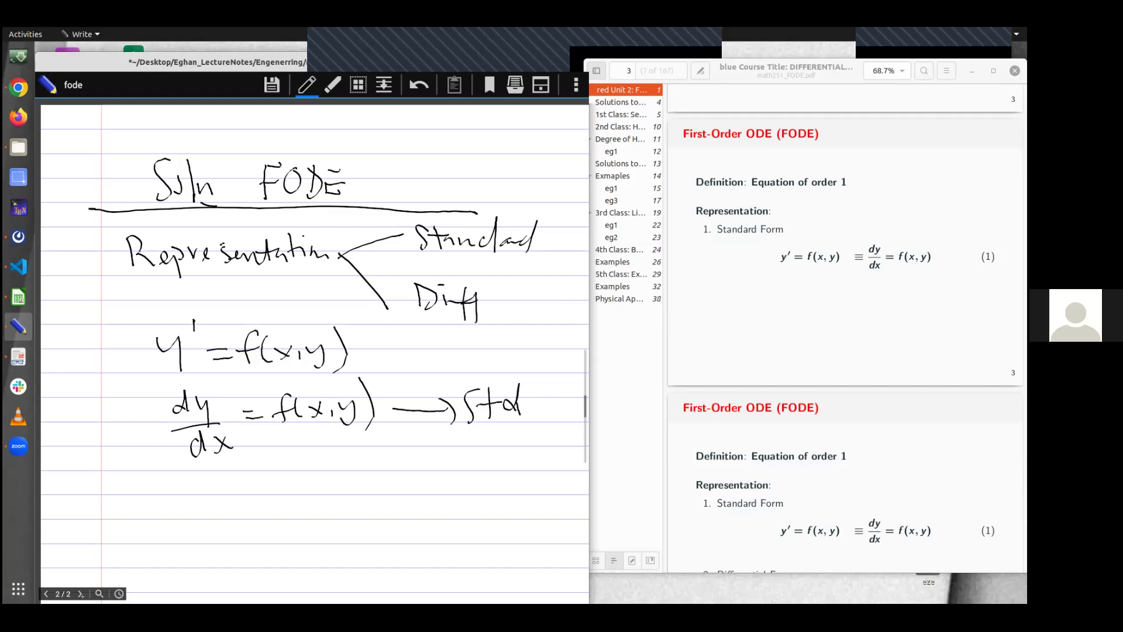
Step: Start the differential form by writing M(x,y)dy below the standard forms
{"action": "mouse_move", "coordinate": [146, 494]}
{"action": "left_mouse_down"}
{"action": "mouse_move", "coordinate": [144, 517]}
{"action": "mouse_move", "coordinate": [159, 495]}
{"action": "mouse_move", "coordinate": [167, 513]}
{"action": "left_mouse_up"}
{"action": "mouse_move", "coordinate": [181, 484]}
{"action": "left_mouse_down"}
{"action": "mouse_move", "coordinate": [177, 514]}
{"action": "mouse_move", "coordinate": [199, 512]}
{"action": "left_mouse_up"}
{"action": "mouse_move", "coordinate": [199, 495]}
{"action": "left_mouse_down"}
{"action": "mouse_move", "coordinate": [187, 513]}
{"action": "mouse_move", "coordinate": [206, 514]}
{"action": "left_mouse_up"}
{"action": "left_click_drag", "start_coordinate": [212, 496], "coordinate": [217, 517]}
{"action": "mouse_move", "coordinate": [222, 477]}
{"action": "left_mouse_down"}
{"action": "mouse_move", "coordinate": [223, 512]}
{"action": "mouse_move", "coordinate": [241, 503]}
{"action": "left_mouse_up"}
{"action": "mouse_move", "coordinate": [251, 483]}
{"action": "left_mouse_down"}
{"action": "mouse_move", "coordinate": [252, 504]}
{"action": "mouse_move", "coordinate": [266, 503]}
{"action": "left_mouse_up"}
{"action": "mouse_move", "coordinate": [274, 488]}
{"action": "left_mouse_down"}
{"action": "mouse_move", "coordinate": [273, 514]}
{"action": "mouse_move", "coordinate": [314, 490]}
{"action": "left_mouse_up"}
Step: Complete the differential form with '= N(x,y)dx'
{"action": "mouse_move", "coordinate": [298, 498]}
{"action": "left_mouse_down"}
{"action": "mouse_move", "coordinate": [359, 497]}
{"action": "mouse_move", "coordinate": [363, 462]}
{"action": "left_mouse_up"}
{"action": "mouse_move", "coordinate": [383, 468]}
{"action": "left_mouse_down"}
{"action": "mouse_move", "coordinate": [380, 496]}
{"action": "mouse_move", "coordinate": [395, 495]}
{"action": "left_mouse_up"}
{"action": "mouse_move", "coordinate": [396, 478]}
{"action": "left_mouse_down"}
{"action": "mouse_move", "coordinate": [384, 495]}
{"action": "mouse_move", "coordinate": [405, 496]}
{"action": "left_mouse_up"}
{"action": "mouse_move", "coordinate": [412, 477]}
{"action": "left_mouse_down"}
{"action": "mouse_move", "coordinate": [418, 495]}
{"action": "mouse_move", "coordinate": [442, 490]}
{"action": "left_mouse_up"}
{"action": "mouse_move", "coordinate": [456, 462]}
{"action": "left_mouse_down"}
{"action": "mouse_move", "coordinate": [455, 489]}
{"action": "mouse_move", "coordinate": [485, 490]}
{"action": "left_mouse_up"}
{"action": "left_click_drag", "start_coordinate": [484, 469], "coordinate": [466, 490]}
Step: Draw an arrow down from dy/dx, rewrite it as dy/dx = f(x,y)/1, and mark the cross-multiplication
{"action": "scroll", "coordinate": [447, 467], "scroll_direction": "down", "scroll_amount": 3}
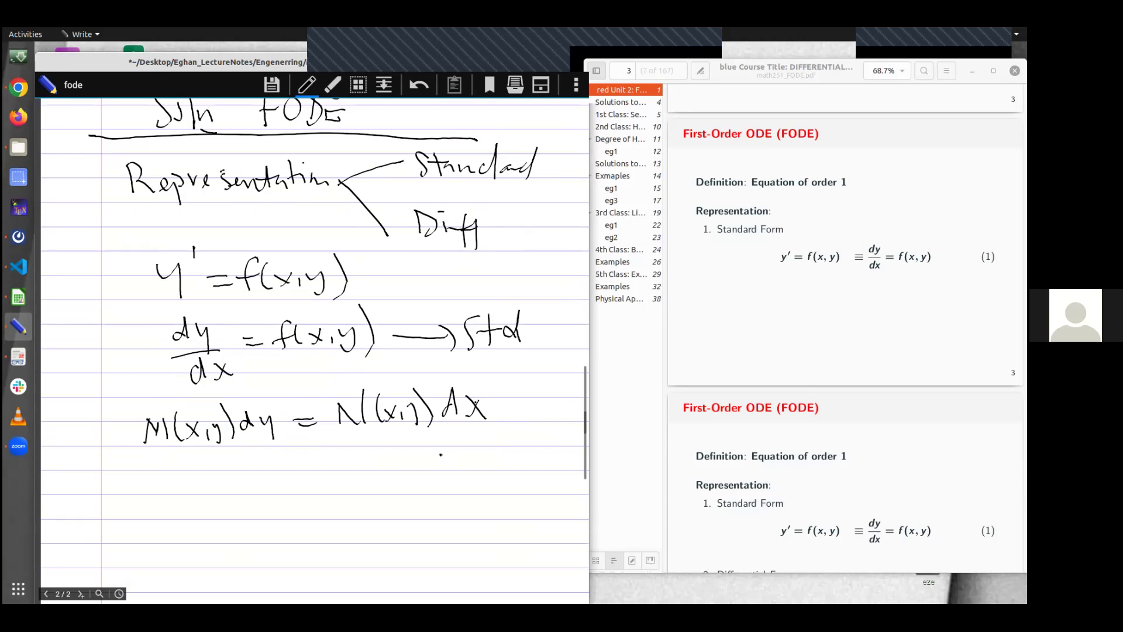
{"action": "mouse_move", "coordinate": [158, 347]}
{"action": "left_mouse_down"}
{"action": "mouse_move", "coordinate": [83, 390]}
{"action": "mouse_move", "coordinate": [152, 513]}
{"action": "left_mouse_up"}
{"action": "mouse_move", "coordinate": [231, 480]}
{"action": "left_mouse_down"}
{"action": "mouse_move", "coordinate": [229, 493]}
{"action": "mouse_move", "coordinate": [257, 507]}
{"action": "left_mouse_up"}
{"action": "left_click_drag", "start_coordinate": [230, 518], "coordinate": [230, 542]}
{"action": "mouse_move", "coordinate": [238, 513]}
{"action": "left_mouse_down"}
{"action": "mouse_move", "coordinate": [252, 538]}
{"action": "mouse_move", "coordinate": [241, 535]}
{"action": "left_mouse_up"}
{"action": "left_click_drag", "start_coordinate": [267, 497], "coordinate": [284, 496]}
{"action": "left_click_drag", "start_coordinate": [276, 503], "coordinate": [336, 494]}
{"action": "left_click_drag", "start_coordinate": [313, 487], "coordinate": [367, 497]}
{"action": "mouse_move", "coordinate": [369, 479]}
{"action": "left_mouse_down"}
{"action": "mouse_move", "coordinate": [400, 487]}
{"action": "mouse_move", "coordinate": [378, 500]}
{"action": "left_mouse_up"}
{"action": "left_click_drag", "start_coordinate": [381, 461], "coordinate": [384, 508]}
{"action": "mouse_move", "coordinate": [318, 502]}
{"action": "left_mouse_down"}
{"action": "mouse_move", "coordinate": [394, 503]}
{"action": "mouse_move", "coordinate": [360, 533]}
{"action": "left_mouse_up"}
{"action": "left_click_drag", "start_coordinate": [265, 494], "coordinate": [327, 525]}
{"action": "left_click_drag", "start_coordinate": [306, 487], "coordinate": [266, 522]}
Step: Write the cross-multiplied result dy = f(x,y) dx on a new line
{"action": "scroll", "coordinate": [302, 484], "scroll_direction": "down", "scroll_amount": 3}
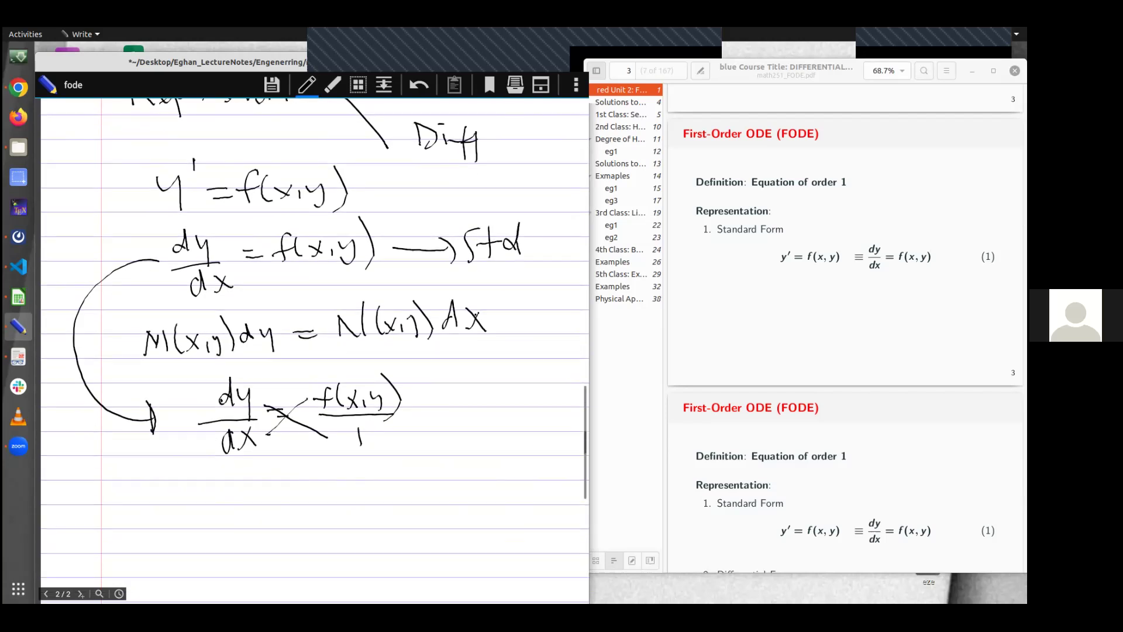
{"action": "left_click_drag", "start_coordinate": [242, 484], "coordinate": [236, 510]}
{"action": "left_click_drag", "start_coordinate": [247, 493], "coordinate": [249, 527]}
{"action": "mouse_move", "coordinate": [273, 502]}
{"action": "left_mouse_down"}
{"action": "mouse_move", "coordinate": [288, 508]}
{"action": "mouse_move", "coordinate": [328, 485]}
{"action": "mouse_move", "coordinate": [323, 513]}
{"action": "left_mouse_up"}
{"action": "left_click_drag", "start_coordinate": [311, 498], "coordinate": [344, 503]}
{"action": "mouse_move", "coordinate": [350, 486]}
{"action": "left_mouse_down"}
{"action": "mouse_move", "coordinate": [361, 504]}
{"action": "mouse_move", "coordinate": [347, 503]}
{"action": "left_mouse_up"}
{"action": "mouse_move", "coordinate": [370, 493]}
{"action": "left_mouse_down"}
{"action": "mouse_move", "coordinate": [368, 503]}
{"action": "mouse_move", "coordinate": [386, 505]}
{"action": "left_mouse_up"}
{"action": "mouse_move", "coordinate": [390, 464]}
{"action": "left_mouse_down"}
{"action": "mouse_move", "coordinate": [400, 503]}
{"action": "mouse_move", "coordinate": [425, 501]}
{"action": "left_mouse_up"}
{"action": "left_click_drag", "start_coordinate": [438, 481], "coordinate": [450, 506]}
{"action": "left_click_drag", "start_coordinate": [448, 485], "coordinate": [433, 505]}
Step: Draw curved arrows from M(x,y) to a 1 before dy and from N(x,y) to f(x,y)
{"action": "scroll", "coordinate": [421, 494], "scroll_direction": "down", "scroll_amount": 1}
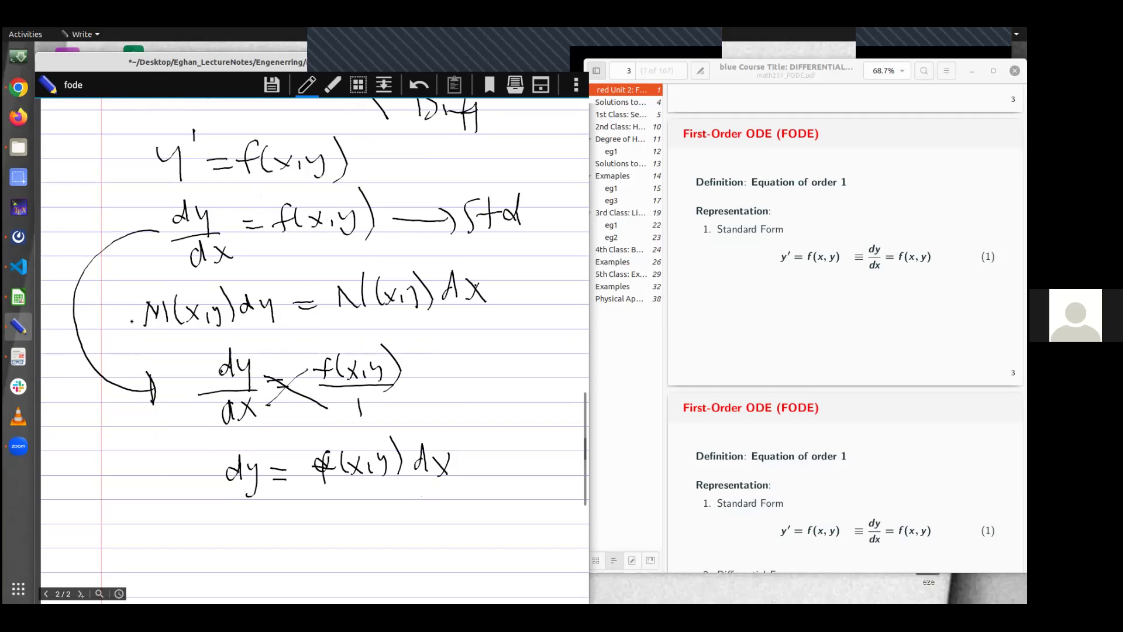
{"action": "mouse_move", "coordinate": [144, 320]}
{"action": "left_mouse_down"}
{"action": "mouse_move", "coordinate": [88, 497]}
{"action": "mouse_move", "coordinate": [208, 540]}
{"action": "left_mouse_up"}
{"action": "left_click_drag", "start_coordinate": [206, 465], "coordinate": [208, 493]}
{"action": "left_click_drag", "start_coordinate": [211, 478], "coordinate": [212, 497]}
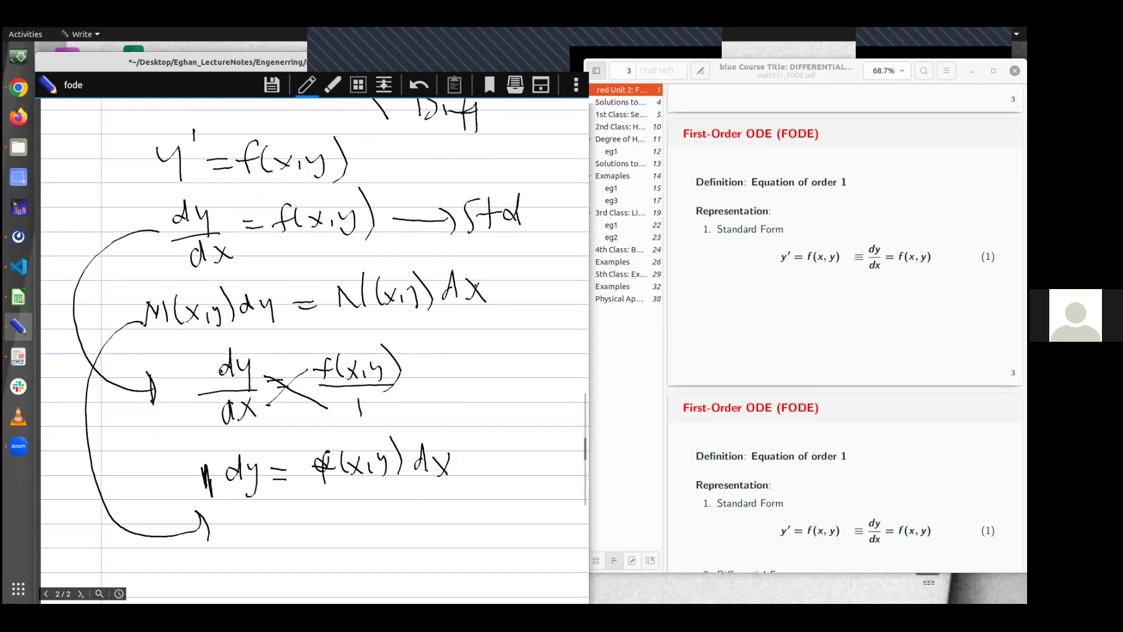
{"action": "mouse_move", "coordinate": [414, 310]}
{"action": "left_mouse_down"}
{"action": "mouse_move", "coordinate": [509, 418]}
{"action": "mouse_move", "coordinate": [410, 535]}
{"action": "mouse_move", "coordinate": [368, 504]}
{"action": "mouse_move", "coordinate": [379, 500]}
{"action": "left_mouse_up"}
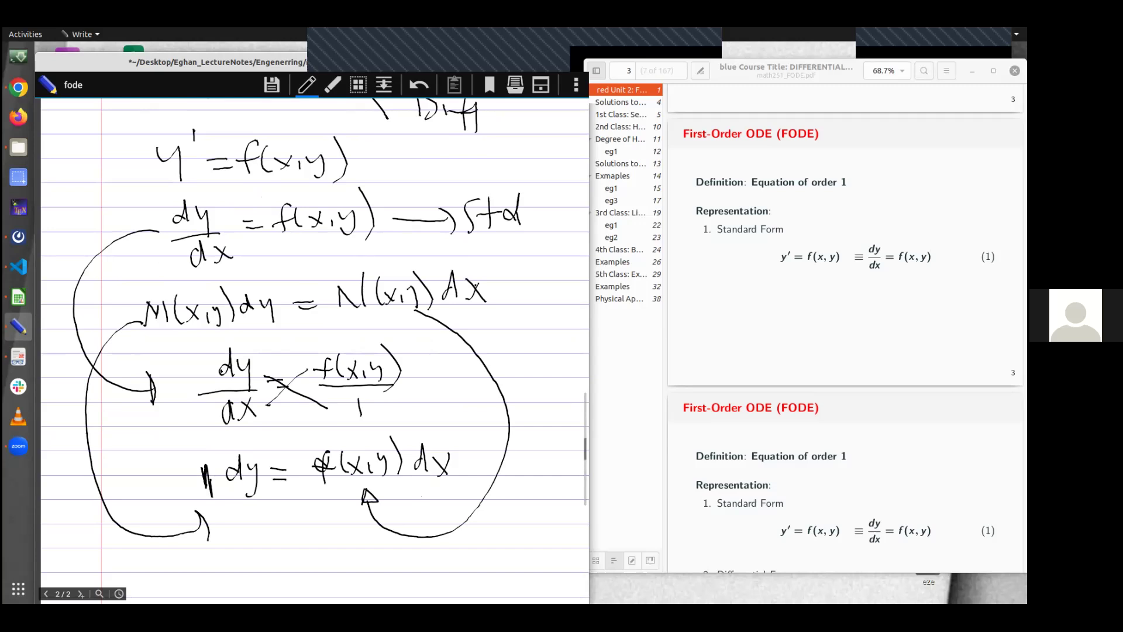
Step: Add an arrow after dx labelled 'Diff'
{"action": "left_click_drag", "start_coordinate": [470, 467], "coordinate": [530, 475]}
{"action": "left_click_drag", "start_coordinate": [534, 452], "coordinate": [534, 475]}
{"action": "mouse_move", "coordinate": [551, 458]}
{"action": "left_mouse_down"}
{"action": "mouse_move", "coordinate": [555, 496]}
{"action": "mouse_move", "coordinate": [565, 493]}
{"action": "left_mouse_up"}
{"action": "left_click_drag", "start_coordinate": [548, 471], "coordinate": [571, 470]}
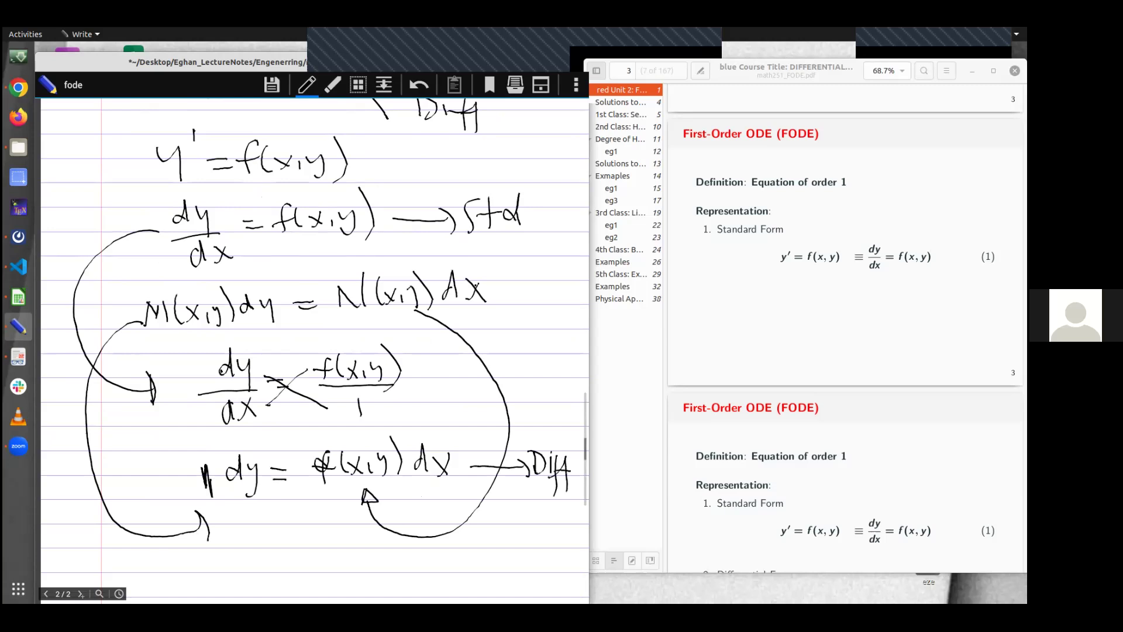
{"action": "scroll", "coordinate": [886, 450], "scroll_direction": "down", "scroll_amount": 5}
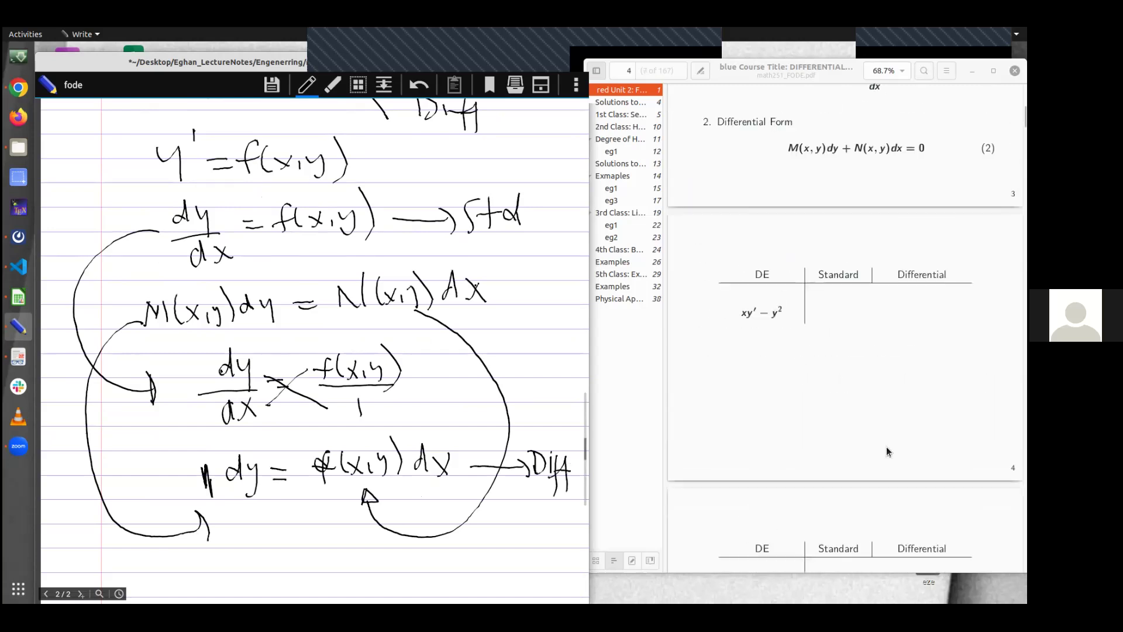
{"action": "scroll", "coordinate": [331, 478], "scroll_direction": "down", "scroll_amount": 4}
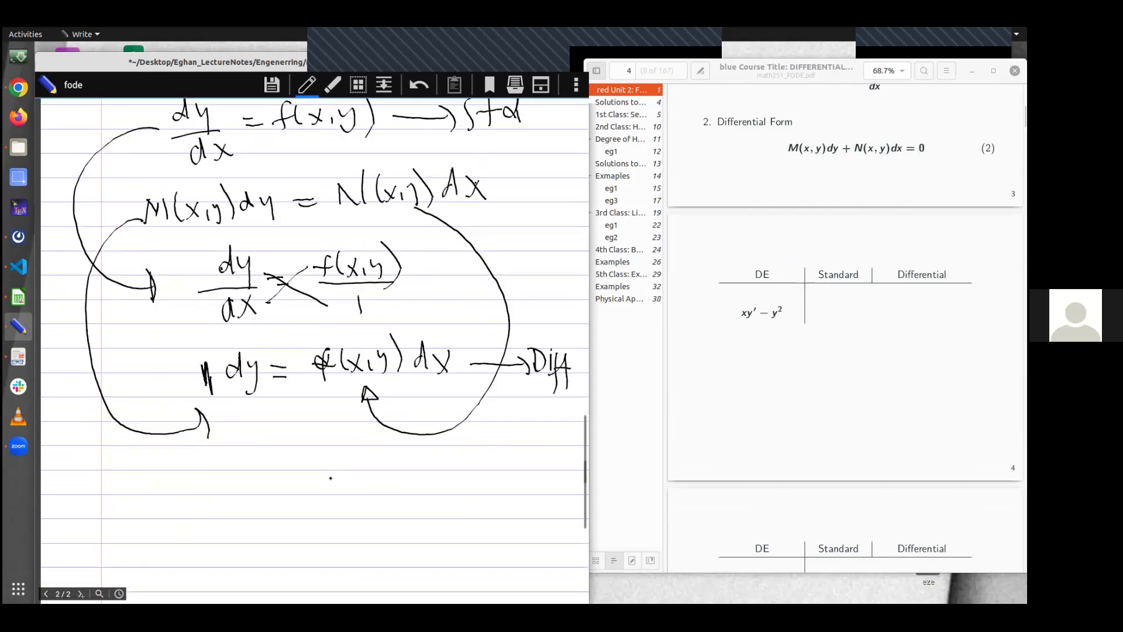
{"action": "scroll", "coordinate": [331, 478], "scroll_direction": "down", "scroll_amount": 4}
{"action": "scroll", "coordinate": [331, 477], "scroll_direction": "up", "scroll_amount": 4}
Step: Add a new blank page and write the expression xy' − y² at the top
{"action": "left_click", "coordinate": [80, 594]}
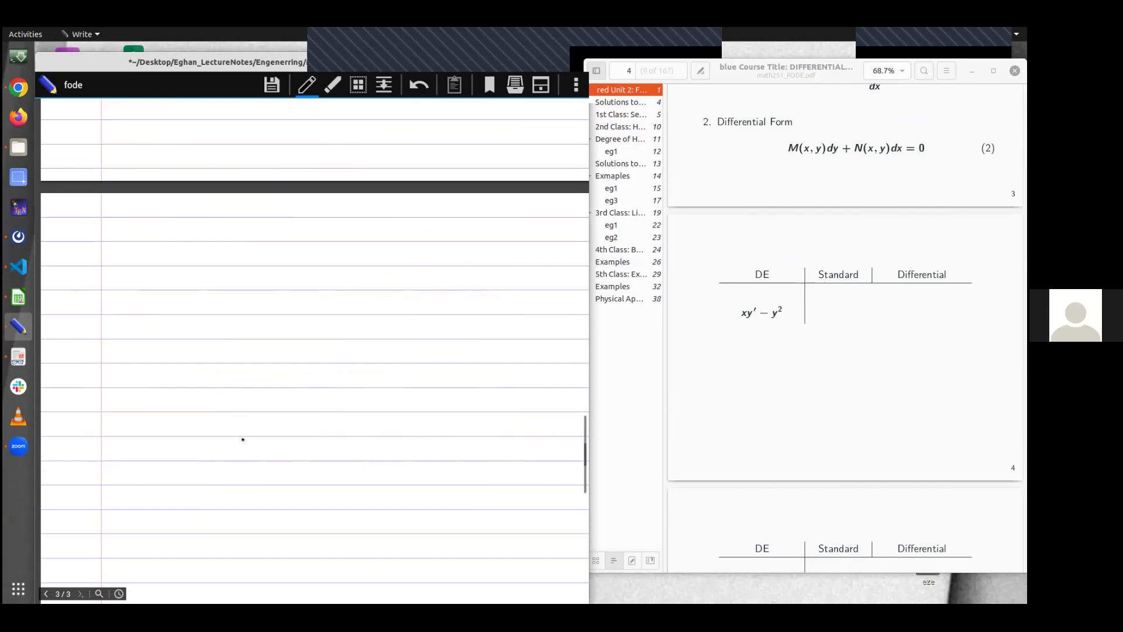
{"action": "mouse_move", "coordinate": [156, 236]}
{"action": "left_mouse_down"}
{"action": "mouse_move", "coordinate": [135, 259]}
{"action": "mouse_move", "coordinate": [173, 241]}
{"action": "left_mouse_up"}
{"action": "mouse_move", "coordinate": [176, 237]}
{"action": "left_mouse_down"}
{"action": "mouse_move", "coordinate": [169, 267]}
{"action": "mouse_move", "coordinate": [187, 238]}
{"action": "mouse_move", "coordinate": [207, 246]}
{"action": "mouse_move", "coordinate": [244, 236]}
{"action": "left_mouse_up"}
{"action": "mouse_move", "coordinate": [243, 237]}
{"action": "left_mouse_down"}
{"action": "mouse_move", "coordinate": [242, 266]}
{"action": "mouse_move", "coordinate": [273, 235]}
{"action": "left_mouse_up"}
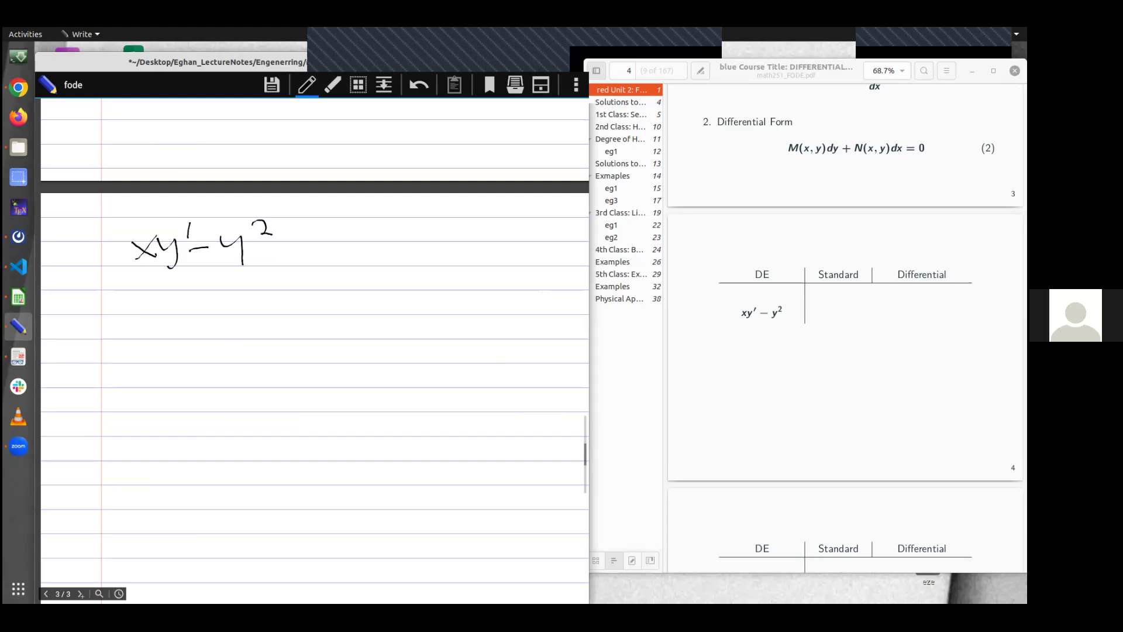
Step: Write step ① as x dy/dx − y² = 0
{"action": "left_click_drag", "start_coordinate": [97, 312], "coordinate": [101, 325]}
{"action": "mouse_move", "coordinate": [110, 308]}
{"action": "left_mouse_down"}
{"action": "mouse_move", "coordinate": [101, 338]}
{"action": "mouse_move", "coordinate": [111, 307]}
{"action": "left_mouse_up"}
{"action": "left_click_drag", "start_coordinate": [190, 307], "coordinate": [171, 336]}
{"action": "mouse_move", "coordinate": [164, 314]}
{"action": "left_mouse_down"}
{"action": "mouse_move", "coordinate": [183, 331]}
{"action": "mouse_move", "coordinate": [219, 320]}
{"action": "left_mouse_up"}
{"action": "mouse_move", "coordinate": [221, 306]}
{"action": "left_mouse_down"}
{"action": "mouse_move", "coordinate": [234, 316]}
{"action": "mouse_move", "coordinate": [219, 338]}
{"action": "left_mouse_up"}
{"action": "mouse_move", "coordinate": [195, 351]}
{"action": "left_mouse_down"}
{"action": "mouse_move", "coordinate": [244, 347]}
{"action": "mouse_move", "coordinate": [212, 387]}
{"action": "mouse_move", "coordinate": [220, 379]}
{"action": "left_mouse_up"}
{"action": "mouse_move", "coordinate": [244, 363]}
{"action": "left_mouse_down"}
{"action": "mouse_move", "coordinate": [233, 381]}
{"action": "mouse_move", "coordinate": [248, 379]}
{"action": "left_mouse_up"}
{"action": "left_click_drag", "start_coordinate": [255, 332], "coordinate": [299, 325]}
{"action": "left_click_drag", "start_coordinate": [302, 319], "coordinate": [304, 353]}
{"action": "left_click_drag", "start_coordinate": [304, 297], "coordinate": [319, 307]}
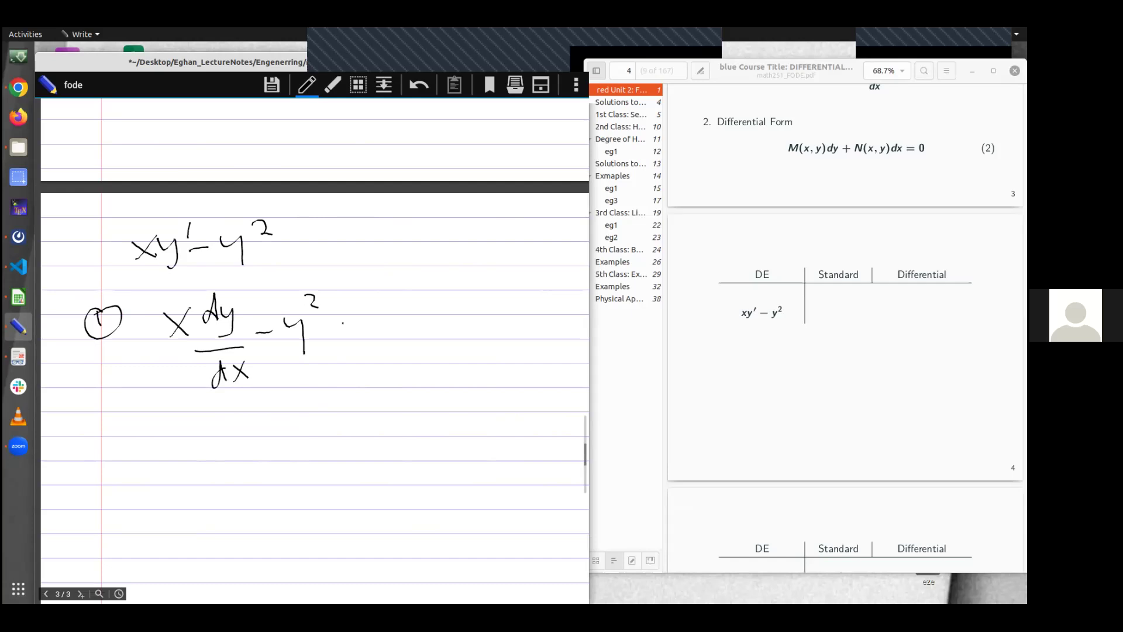
{"action": "left_click_drag", "start_coordinate": [335, 329], "coordinate": [351, 326]}
{"action": "mouse_move", "coordinate": [333, 338]}
{"action": "left_mouse_down"}
{"action": "mouse_move", "coordinate": [377, 328]}
{"action": "mouse_move", "coordinate": [370, 316]}
{"action": "left_mouse_up"}
{"action": "left_click_drag", "start_coordinate": [182, 418], "coordinate": [207, 436]}
Step: Write the next line x dy/dx = y²
{"action": "mouse_move", "coordinate": [207, 418]}
{"action": "left_mouse_down"}
{"action": "mouse_move", "coordinate": [187, 436]}
{"action": "mouse_move", "coordinate": [237, 402]}
{"action": "mouse_move", "coordinate": [247, 426]}
{"action": "left_mouse_up"}
{"action": "mouse_move", "coordinate": [257, 411]}
{"action": "left_mouse_down"}
{"action": "mouse_move", "coordinate": [251, 440]}
{"action": "mouse_move", "coordinate": [263, 443]}
{"action": "mouse_move", "coordinate": [244, 453]}
{"action": "left_mouse_up"}
{"action": "mouse_move", "coordinate": [267, 454]}
{"action": "left_mouse_down"}
{"action": "mouse_move", "coordinate": [258, 473]}
{"action": "mouse_move", "coordinate": [271, 468]}
{"action": "left_mouse_up"}
{"action": "left_click_drag", "start_coordinate": [287, 427], "coordinate": [307, 428]}
{"action": "left_click_drag", "start_coordinate": [296, 434], "coordinate": [358, 422]}
{"action": "mouse_move", "coordinate": [361, 409]}
{"action": "left_mouse_down"}
{"action": "mouse_move", "coordinate": [358, 442]}
{"action": "mouse_move", "coordinate": [383, 407]}
{"action": "left_mouse_up"}
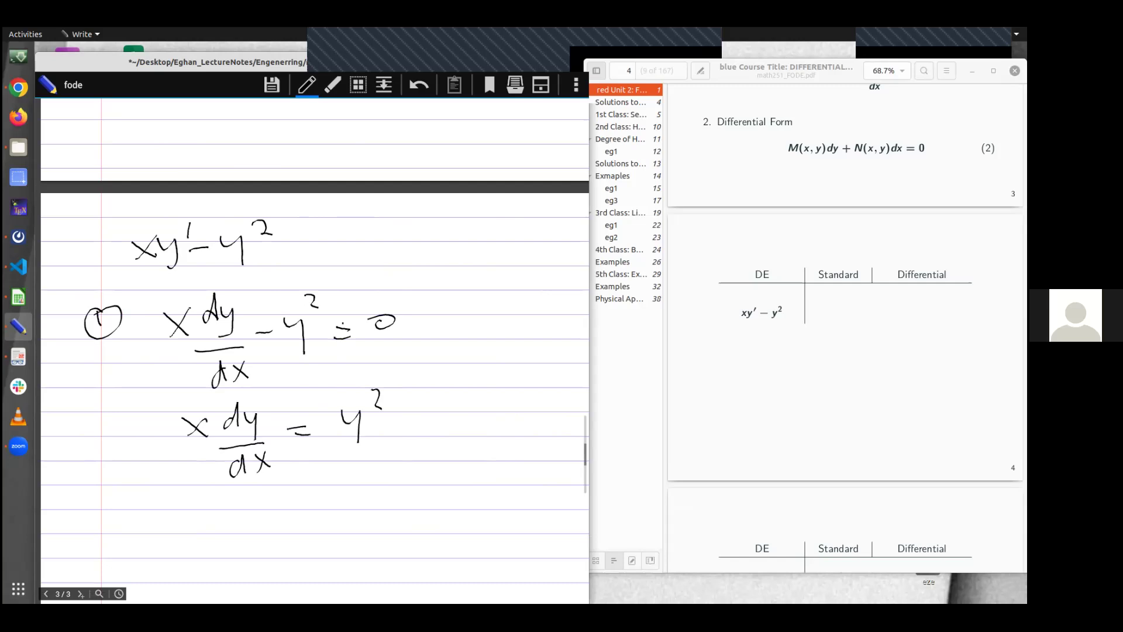
Step: Write dy/dx = y²/x and double-underline it as the standard form
{"action": "scroll", "coordinate": [383, 401], "scroll_direction": "down", "scroll_amount": 2}
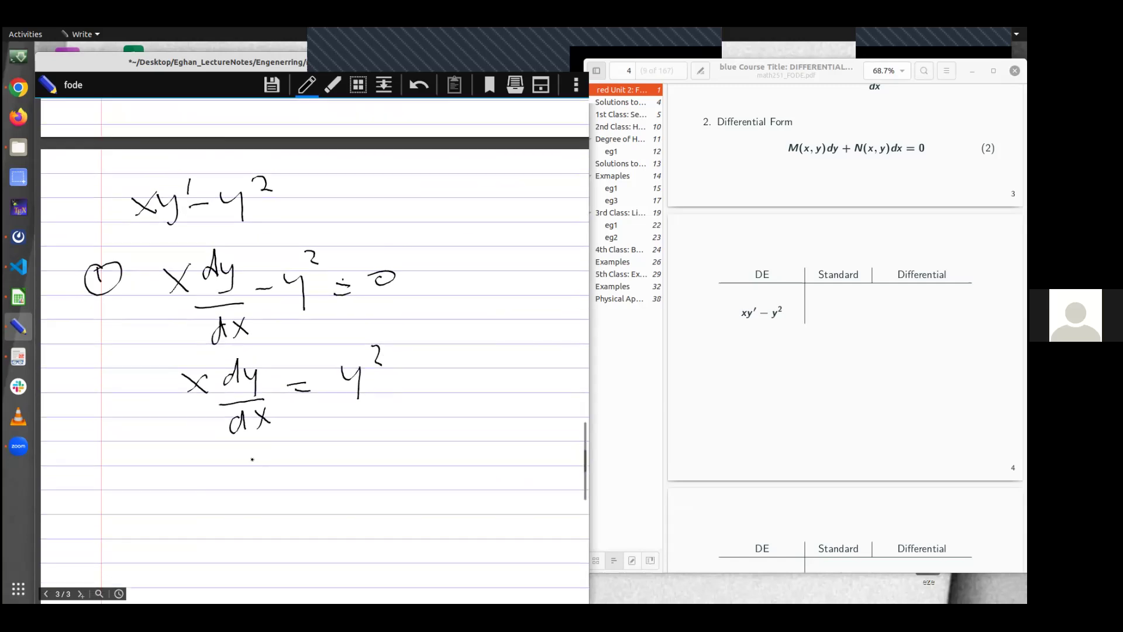
{"action": "left_click_drag", "start_coordinate": [261, 454], "coordinate": [254, 466]}
{"action": "mouse_move", "coordinate": [266, 442]}
{"action": "left_mouse_down"}
{"action": "mouse_move", "coordinate": [263, 468]}
{"action": "mouse_move", "coordinate": [284, 465]}
{"action": "mouse_move", "coordinate": [288, 478]}
{"action": "left_mouse_up"}
{"action": "mouse_move", "coordinate": [263, 499]}
{"action": "left_mouse_down"}
{"action": "mouse_move", "coordinate": [253, 509]}
{"action": "mouse_move", "coordinate": [266, 508]}
{"action": "left_mouse_up"}
{"action": "mouse_move", "coordinate": [282, 490]}
{"action": "left_mouse_down"}
{"action": "mouse_move", "coordinate": [275, 510]}
{"action": "mouse_move", "coordinate": [290, 507]}
{"action": "left_mouse_up"}
{"action": "mouse_move", "coordinate": [300, 463]}
{"action": "left_mouse_down"}
{"action": "mouse_move", "coordinate": [317, 463]}
{"action": "mouse_move", "coordinate": [317, 476]}
{"action": "left_mouse_up"}
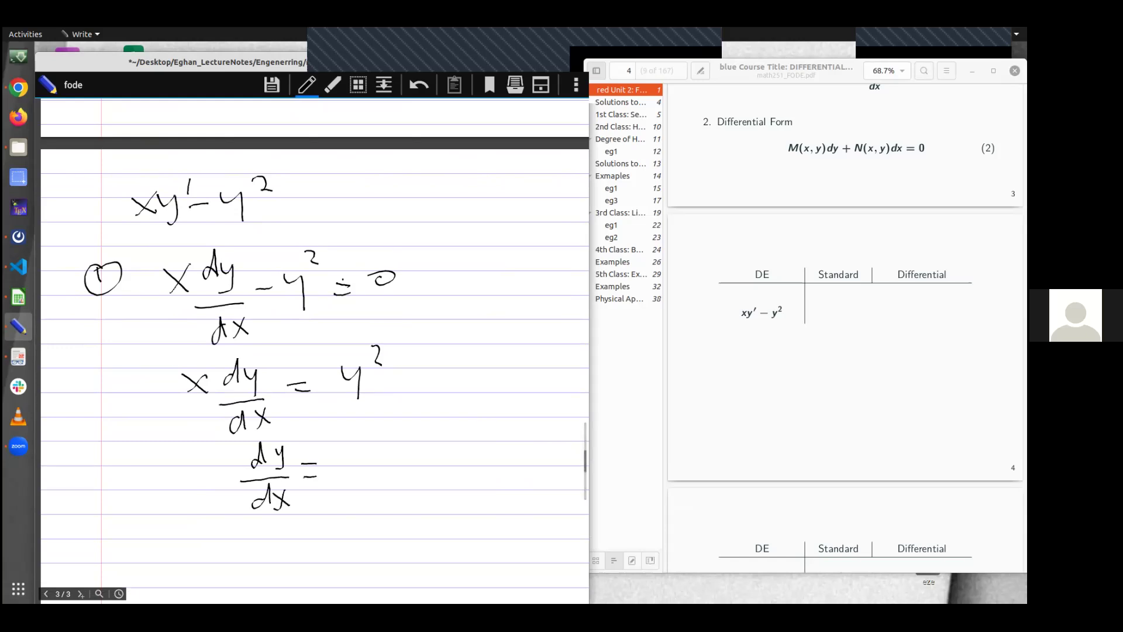
{"action": "mouse_move", "coordinate": [354, 438]}
{"action": "left_mouse_down"}
{"action": "mouse_move", "coordinate": [366, 458]}
{"action": "mouse_move", "coordinate": [357, 466]}
{"action": "left_mouse_up"}
{"action": "left_click_drag", "start_coordinate": [373, 431], "coordinate": [385, 438]}
{"action": "left_click_drag", "start_coordinate": [348, 475], "coordinate": [385, 473]}
{"action": "mouse_move", "coordinate": [371, 485]}
{"action": "left_mouse_down"}
{"action": "mouse_move", "coordinate": [359, 502]}
{"action": "mouse_move", "coordinate": [376, 502]}
{"action": "left_mouse_up"}
{"action": "left_click_drag", "start_coordinate": [268, 528], "coordinate": [388, 525]}
{"action": "left_click_drag", "start_coordinate": [344, 514], "coordinate": [378, 518]}
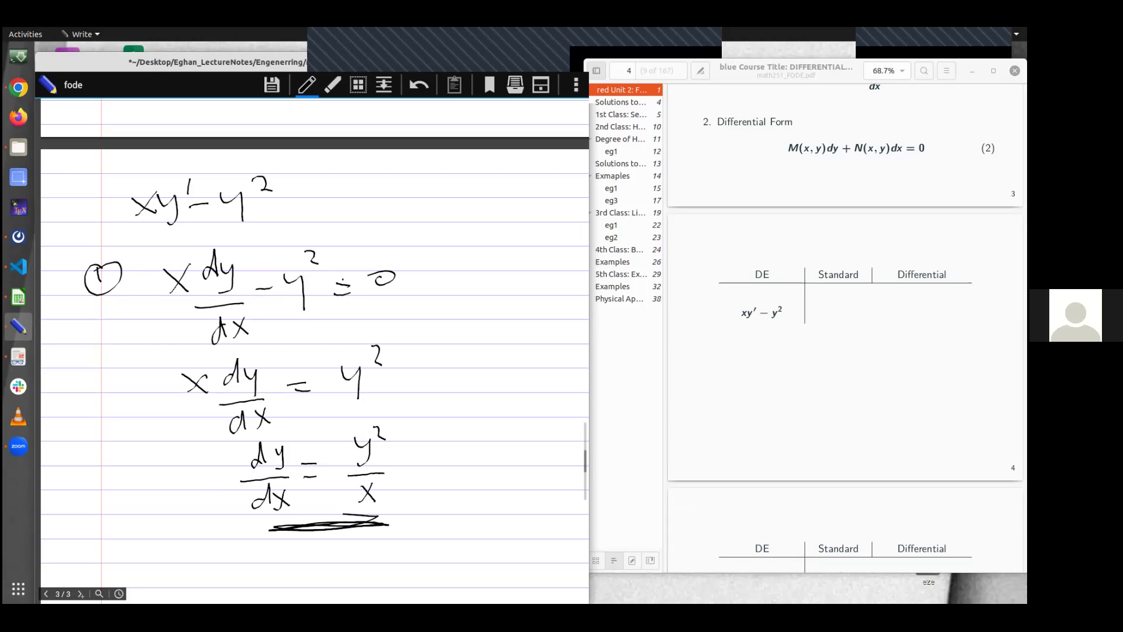
{"action": "scroll", "coordinate": [304, 100], "scroll_direction": "up", "scroll_amount": 2}
Step: Switch to the red pen, write a circled 2, and draw an arrow and a cross-multiplication X
{"action": "left_click", "coordinate": [305, 94]}
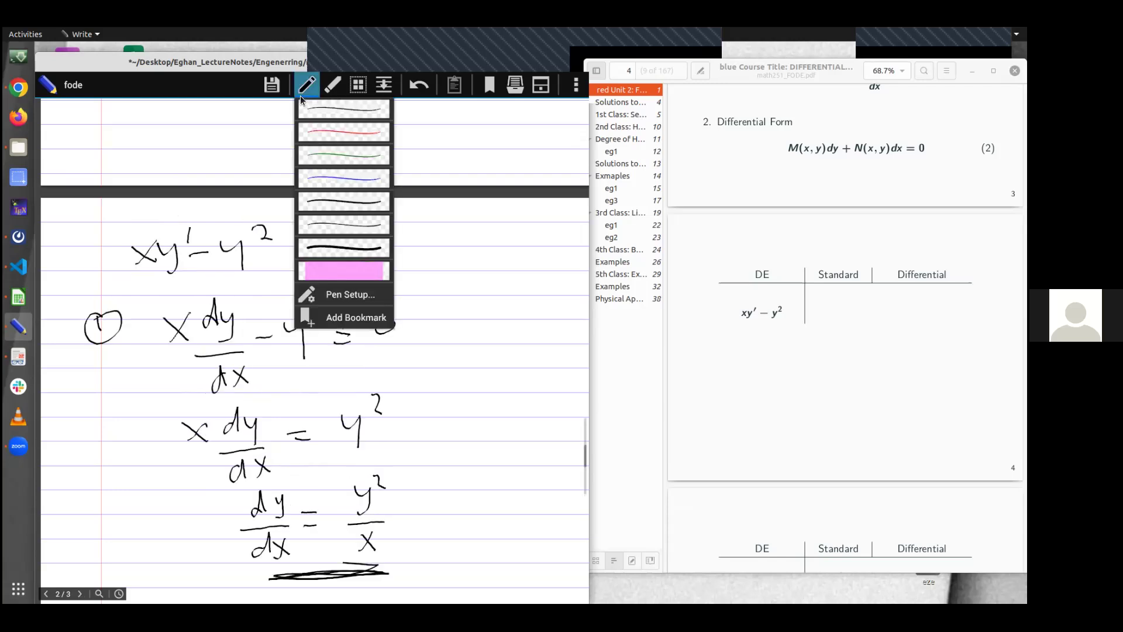
{"action": "left_click", "coordinate": [310, 142]}
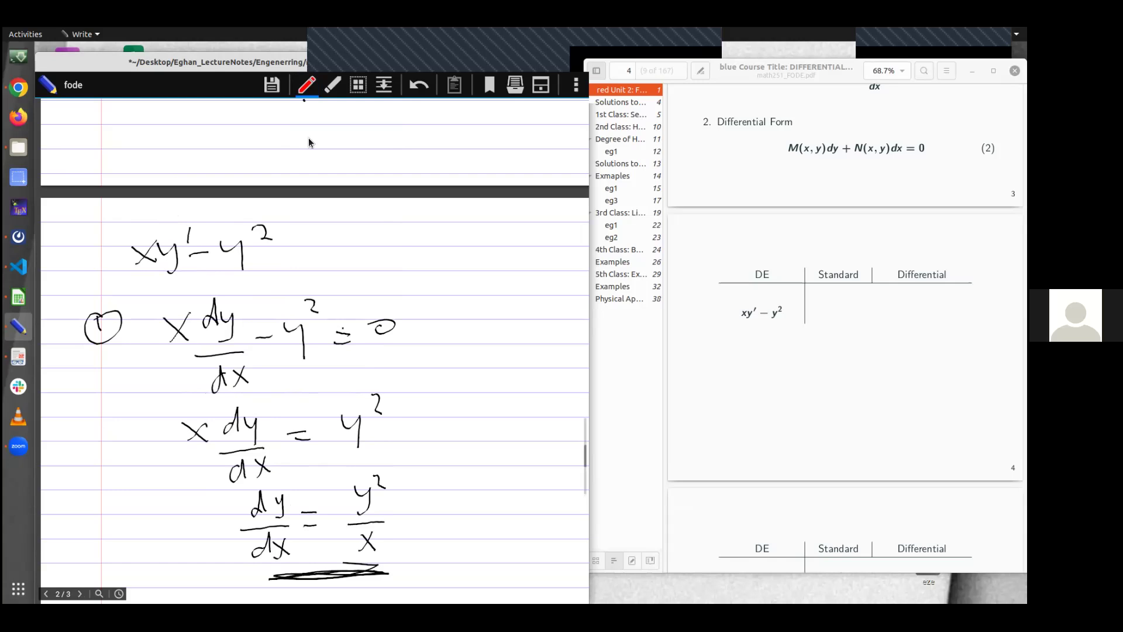
{"action": "scroll", "coordinate": [309, 142], "scroll_direction": "down", "scroll_amount": 4}
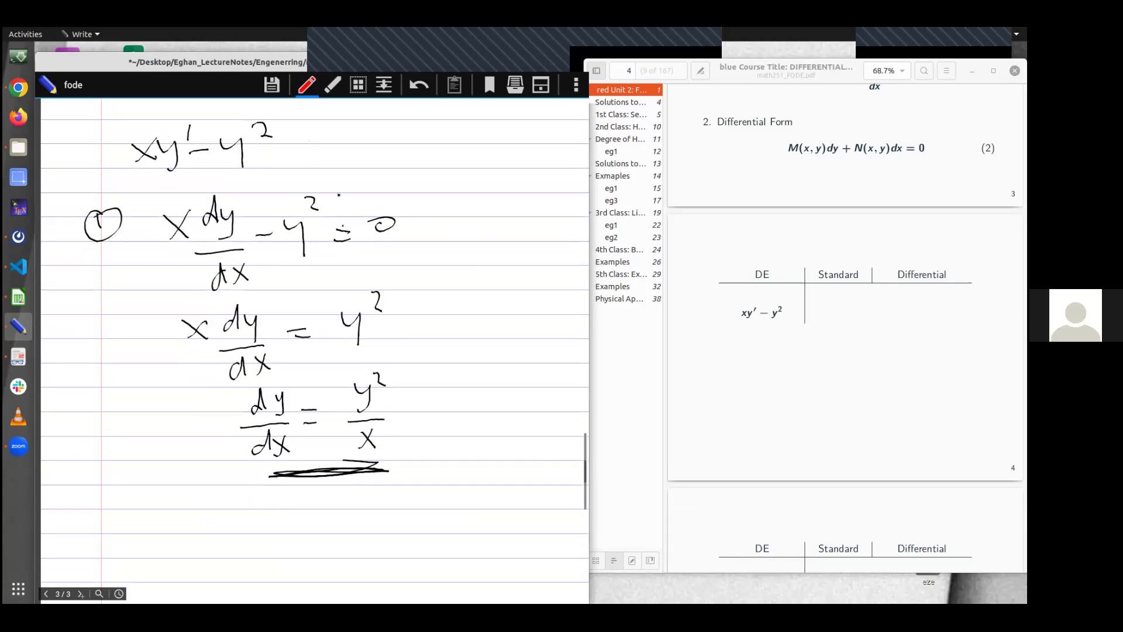
{"action": "mouse_move", "coordinate": [106, 536]}
{"action": "left_mouse_down"}
{"action": "mouse_move", "coordinate": [120, 555]}
{"action": "mouse_move", "coordinate": [124, 524]}
{"action": "left_mouse_up"}
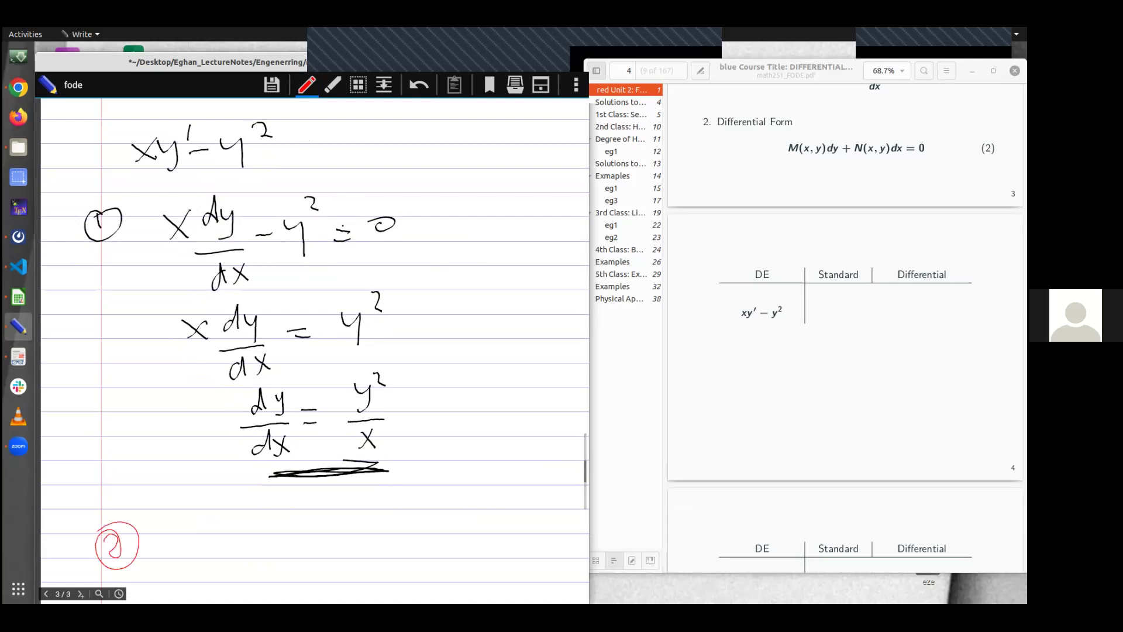
{"action": "mouse_move", "coordinate": [236, 415]}
{"action": "left_mouse_down"}
{"action": "mouse_move", "coordinate": [214, 417]}
{"action": "mouse_move", "coordinate": [174, 541]}
{"action": "mouse_move", "coordinate": [186, 530]}
{"action": "left_mouse_up"}
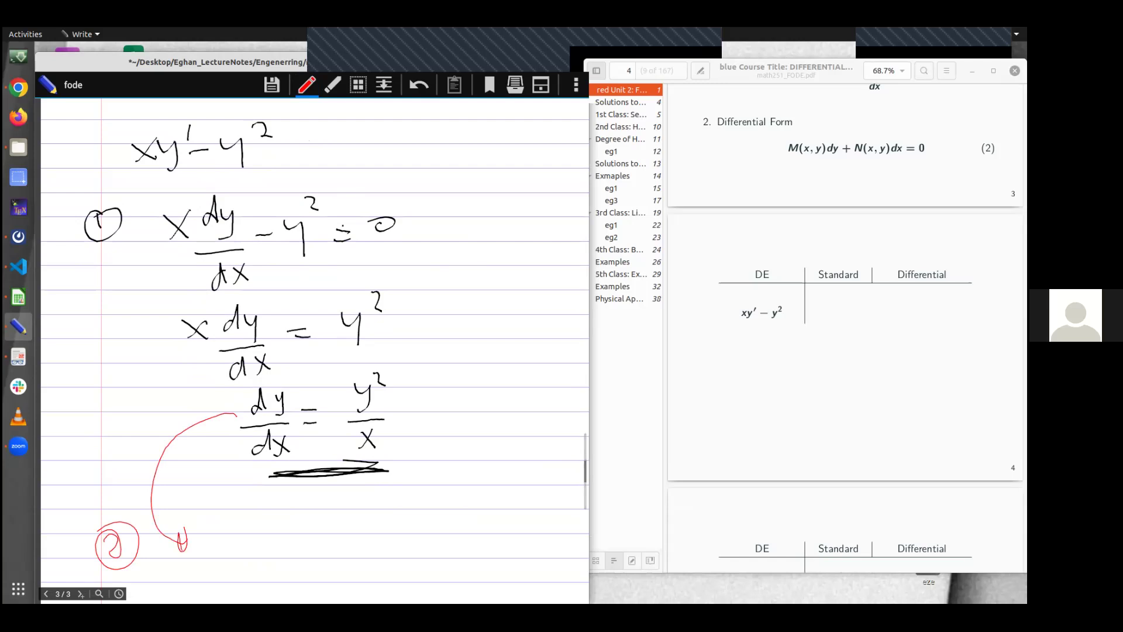
{"action": "left_click_drag", "start_coordinate": [313, 483], "coordinate": [365, 518]}
{"action": "left_click_drag", "start_coordinate": [346, 477], "coordinate": [292, 540]}
Step: Write x dy = y² dx in red below the arrow
{"action": "scroll", "coordinate": [284, 532], "scroll_direction": "down", "scroll_amount": 3}
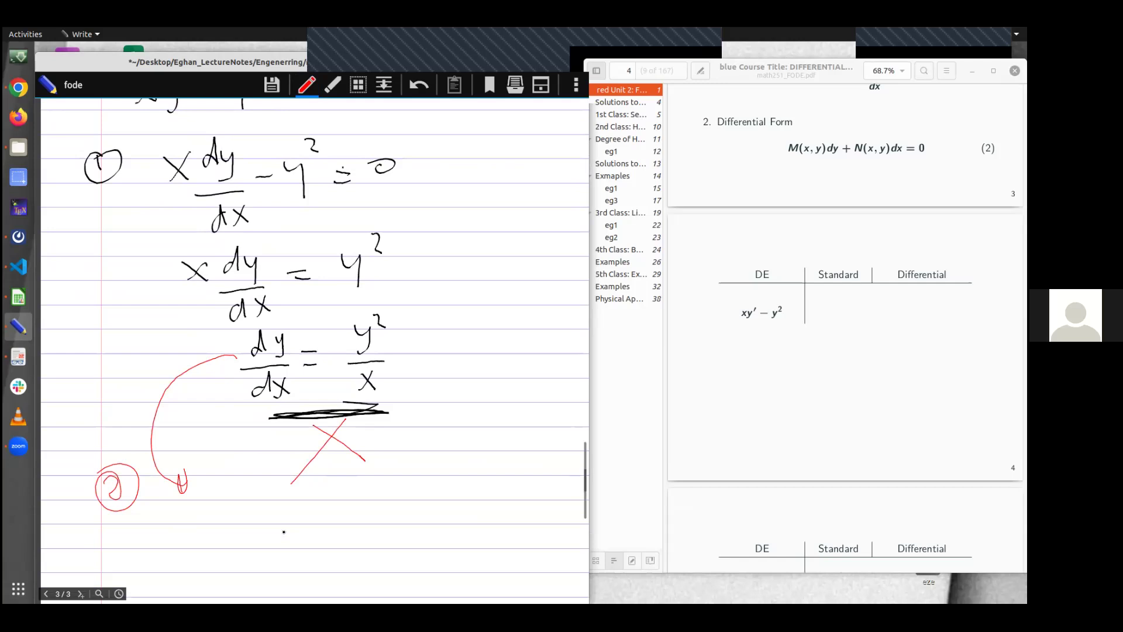
{"action": "left_click_drag", "start_coordinate": [226, 493], "coordinate": [246, 514]}
{"action": "mouse_move", "coordinate": [249, 492]}
{"action": "left_mouse_down"}
{"action": "mouse_move", "coordinate": [225, 513]}
{"action": "mouse_move", "coordinate": [273, 510]}
{"action": "left_mouse_up"}
{"action": "mouse_move", "coordinate": [283, 497]}
{"action": "left_mouse_down"}
{"action": "mouse_move", "coordinate": [295, 518]}
{"action": "mouse_move", "coordinate": [279, 537]}
{"action": "left_mouse_up"}
{"action": "mouse_move", "coordinate": [314, 504]}
{"action": "left_mouse_down"}
{"action": "mouse_move", "coordinate": [329, 514]}
{"action": "mouse_move", "coordinate": [356, 501]}
{"action": "left_mouse_up"}
{"action": "mouse_move", "coordinate": [367, 486]}
{"action": "left_mouse_down"}
{"action": "mouse_move", "coordinate": [361, 514]}
{"action": "mouse_move", "coordinate": [380, 483]}
{"action": "mouse_move", "coordinate": [413, 508]}
{"action": "left_mouse_up"}
{"action": "mouse_move", "coordinate": [425, 494]}
{"action": "left_mouse_down"}
{"action": "mouse_move", "coordinate": [442, 486]}
{"action": "mouse_move", "coordinate": [448, 506]}
{"action": "left_mouse_up"}
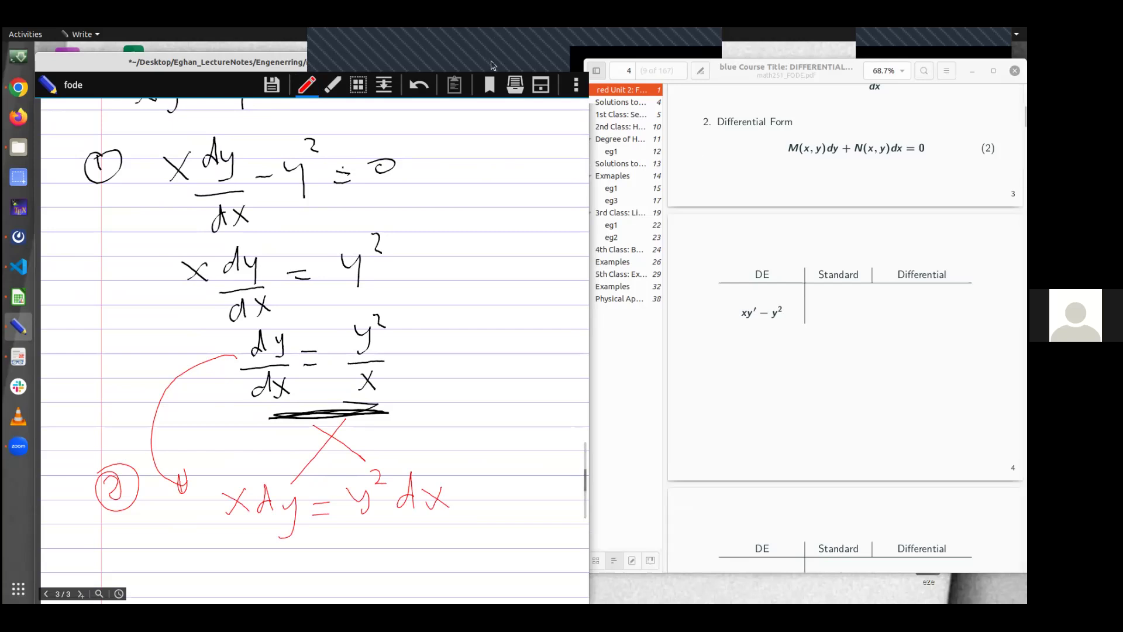
Step: Draw a red arrow under x and label it M(x,y)
{"action": "scroll", "coordinate": [899, 343], "scroll_direction": "down", "scroll_amount": 3}
{"action": "scroll", "coordinate": [899, 343], "scroll_direction": "down", "scroll_amount": 10}
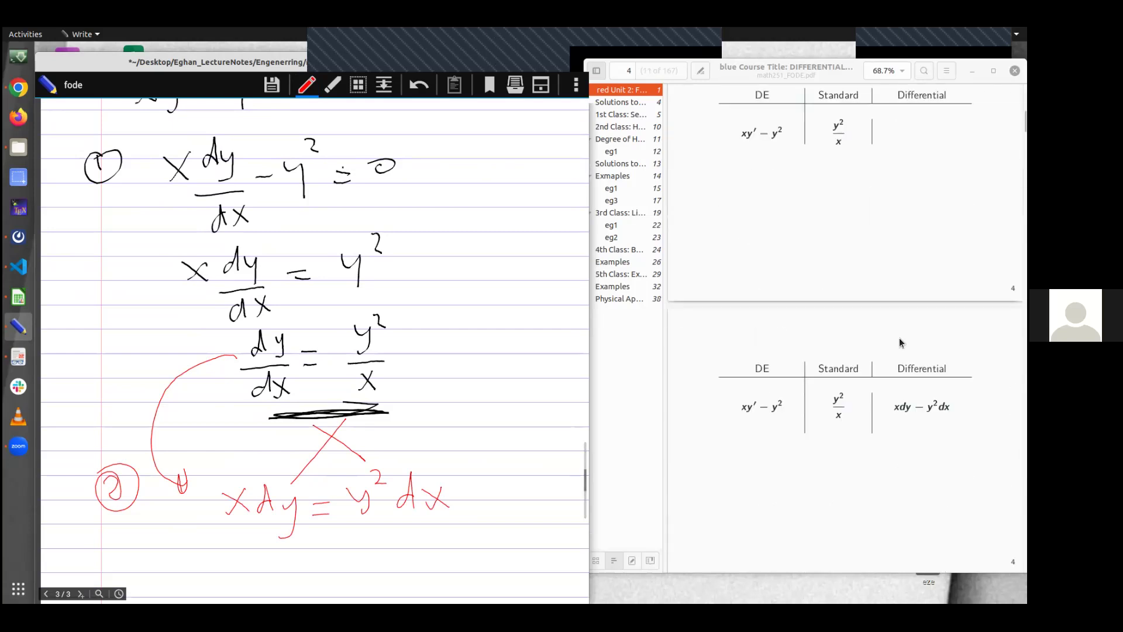
{"action": "scroll", "coordinate": [904, 356], "scroll_direction": "down", "scroll_amount": 2}
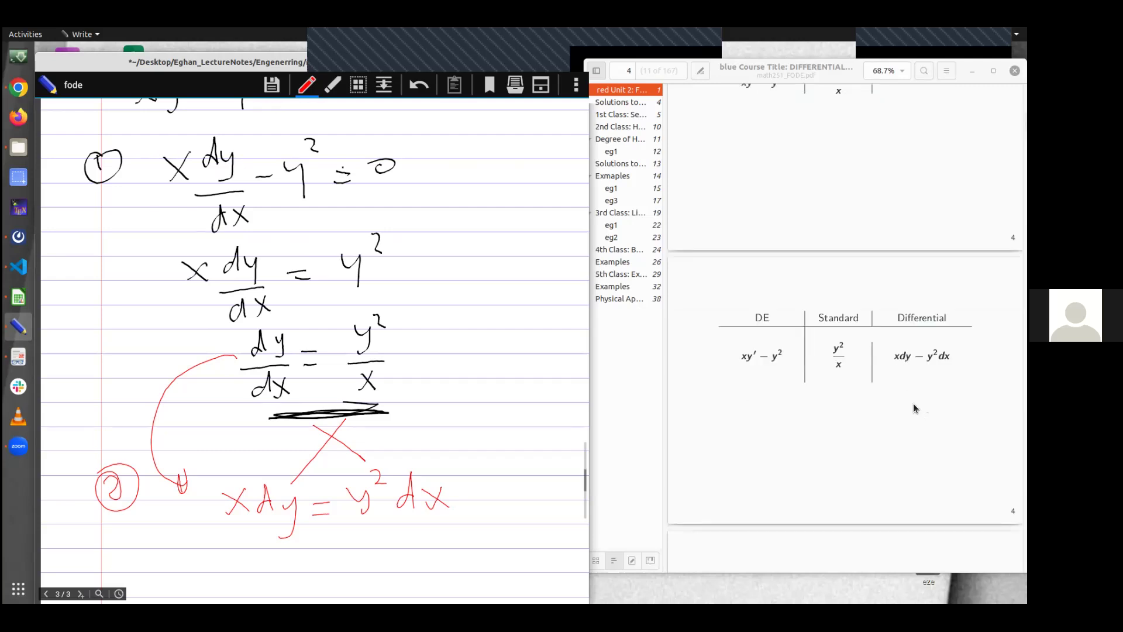
{"action": "left_click_drag", "start_coordinate": [235, 517], "coordinate": [239, 544]}
{"action": "mouse_move", "coordinate": [195, 578]}
{"action": "left_mouse_down"}
{"action": "mouse_move", "coordinate": [214, 560]}
{"action": "mouse_move", "coordinate": [234, 576]}
{"action": "mouse_move", "coordinate": [274, 579]}
{"action": "mouse_move", "coordinate": [280, 602]}
{"action": "left_mouse_up"}
Step: Draw a red arrow under y² and label it N(x,y)
{"action": "left_click_drag", "start_coordinate": [368, 525], "coordinate": [381, 550]}
{"action": "left_click_drag", "start_coordinate": [360, 535], "coordinate": [381, 534]}
{"action": "mouse_move", "coordinate": [355, 575]}
{"action": "left_mouse_down"}
{"action": "mouse_move", "coordinate": [356, 557]}
{"action": "mouse_move", "coordinate": [380, 573]}
{"action": "left_mouse_up"}
{"action": "left_click_drag", "start_coordinate": [386, 557], "coordinate": [395, 571]}
{"action": "mouse_move", "coordinate": [394, 555]}
{"action": "left_mouse_down"}
{"action": "mouse_move", "coordinate": [386, 573]}
{"action": "mouse_move", "coordinate": [408, 564]}
{"action": "left_mouse_up"}
{"action": "left_click_drag", "start_coordinate": [412, 553], "coordinate": [407, 577]}
{"action": "left_click_drag", "start_coordinate": [417, 539], "coordinate": [419, 583]}
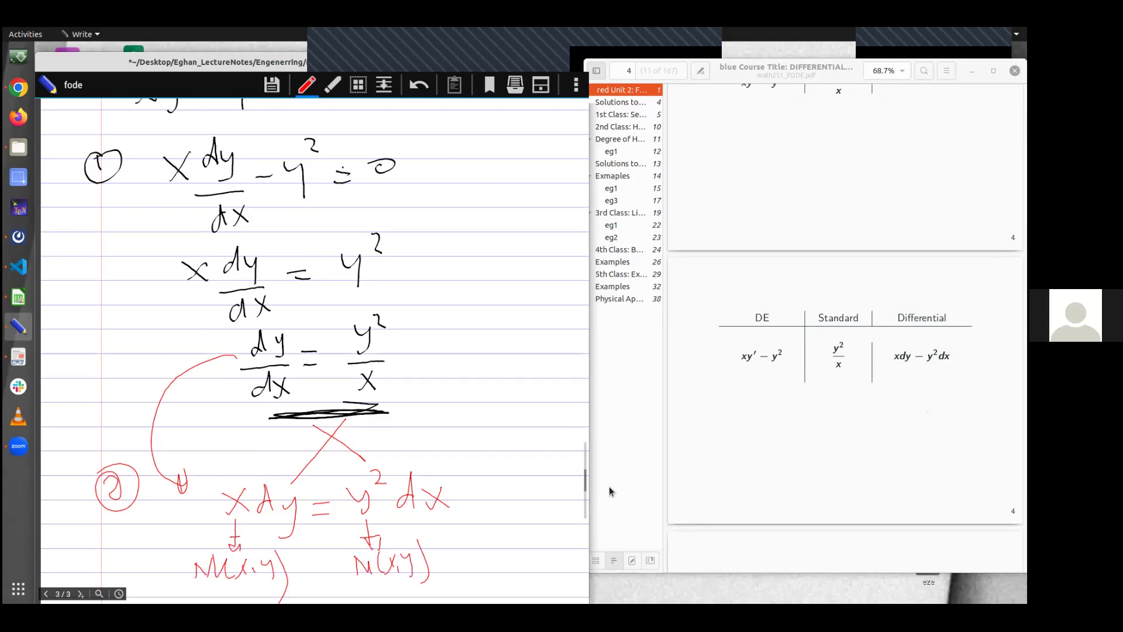
{"action": "scroll", "coordinate": [686, 480], "scroll_direction": "down", "scroll_amount": 3}
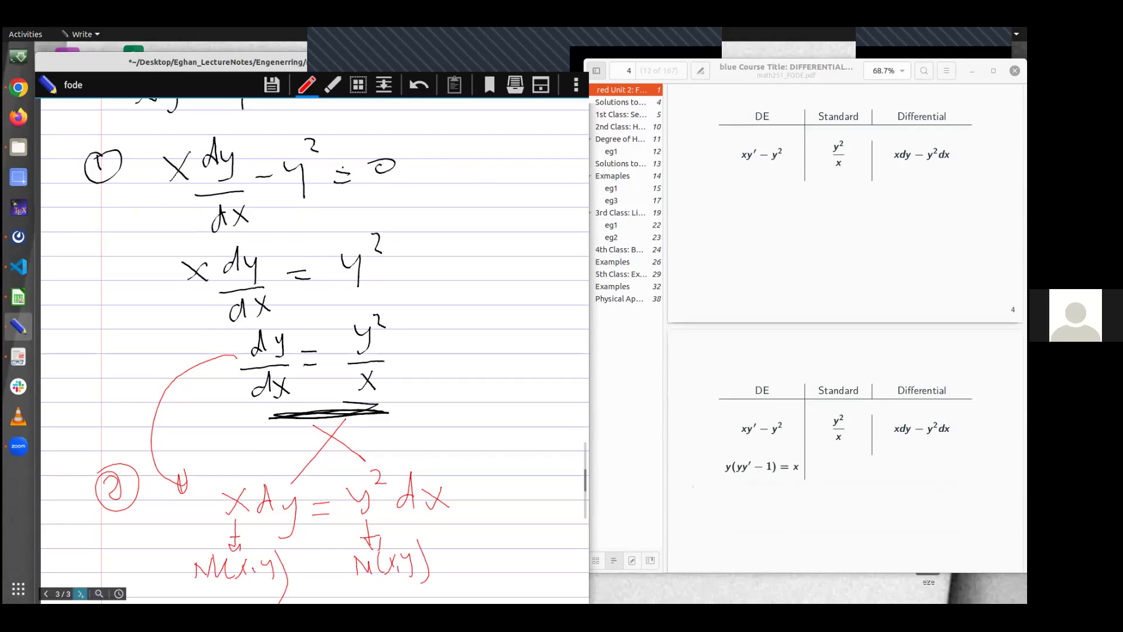
Step: On a new page in green ink, write the equation y(yy'−1) = x
{"action": "left_click", "coordinate": [80, 593]}
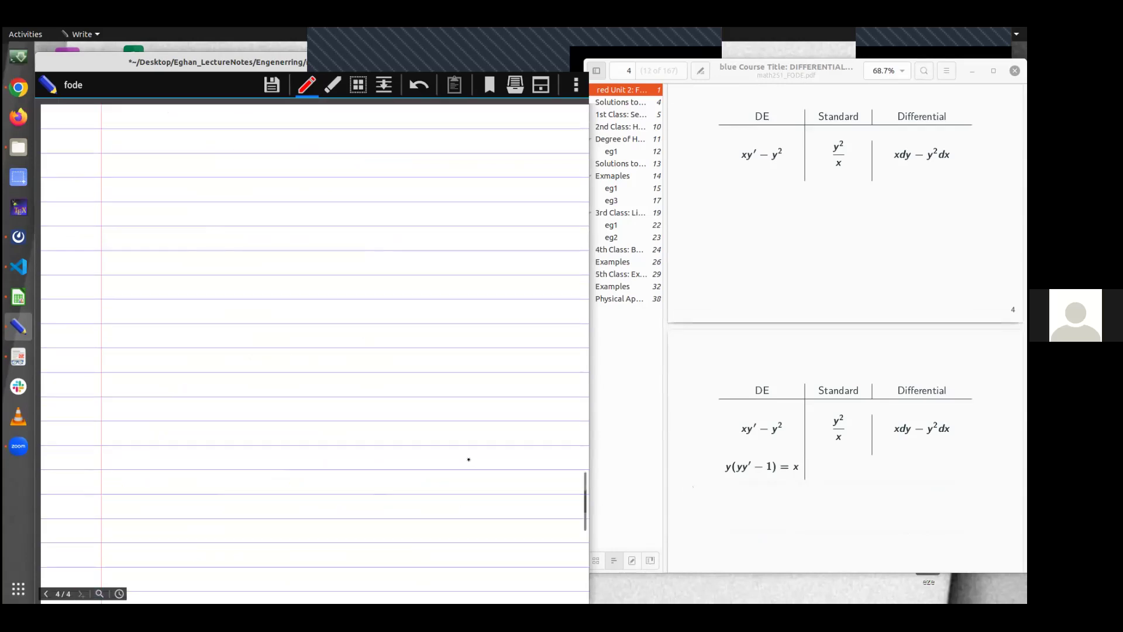
{"action": "left_click", "coordinate": [306, 85]}
{"action": "left_click", "coordinate": [314, 159]}
{"action": "mouse_move", "coordinate": [118, 180]}
{"action": "left_mouse_down"}
{"action": "mouse_move", "coordinate": [136, 176]}
{"action": "mouse_move", "coordinate": [130, 208]}
{"action": "left_mouse_up"}
{"action": "mouse_move", "coordinate": [162, 159]}
{"action": "left_mouse_down"}
{"action": "mouse_move", "coordinate": [140, 206]}
{"action": "mouse_move", "coordinate": [213, 211]}
{"action": "left_mouse_up"}
{"action": "mouse_move", "coordinate": [234, 155]}
{"action": "left_mouse_down"}
{"action": "mouse_move", "coordinate": [232, 174]}
{"action": "mouse_move", "coordinate": [266, 195]}
{"action": "left_mouse_up"}
{"action": "left_click_drag", "start_coordinate": [276, 179], "coordinate": [276, 203]}
{"action": "mouse_move", "coordinate": [277, 158]}
{"action": "left_mouse_down"}
{"action": "mouse_move", "coordinate": [299, 207]}
{"action": "mouse_move", "coordinate": [345, 184]}
{"action": "left_mouse_up"}
{"action": "left_click_drag", "start_coordinate": [319, 196], "coordinate": [352, 195]}
{"action": "left_click_drag", "start_coordinate": [423, 165], "coordinate": [385, 206]}
{"action": "left_click_drag", "start_coordinate": [382, 172], "coordinate": [413, 205]}
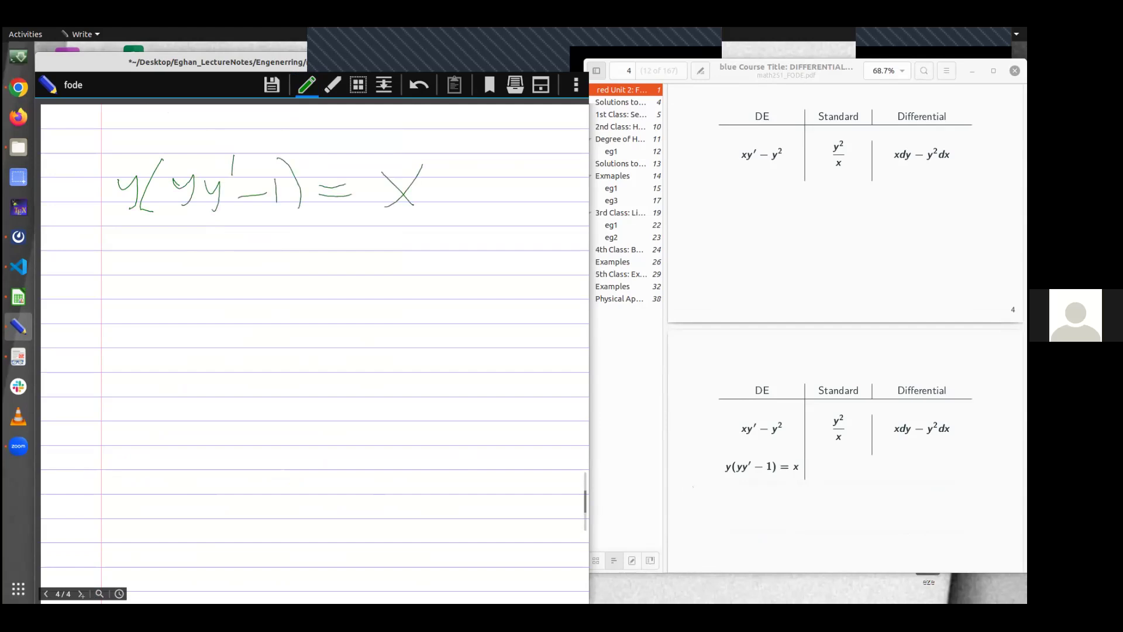
Step: Note below it that y' ⇒ Subject
{"action": "left_click_drag", "start_coordinate": [196, 248], "coordinate": [208, 265]}
{"action": "mouse_move", "coordinate": [221, 248]}
{"action": "left_mouse_down"}
{"action": "mouse_move", "coordinate": [210, 287]}
{"action": "mouse_move", "coordinate": [231, 253]}
{"action": "mouse_move", "coordinate": [274, 264]}
{"action": "left_mouse_up"}
{"action": "left_click_drag", "start_coordinate": [248, 271], "coordinate": [275, 277]}
{"action": "mouse_move", "coordinate": [308, 247]}
{"action": "left_mouse_down"}
{"action": "mouse_move", "coordinate": [309, 267]}
{"action": "mouse_move", "coordinate": [325, 271]}
{"action": "left_mouse_up"}
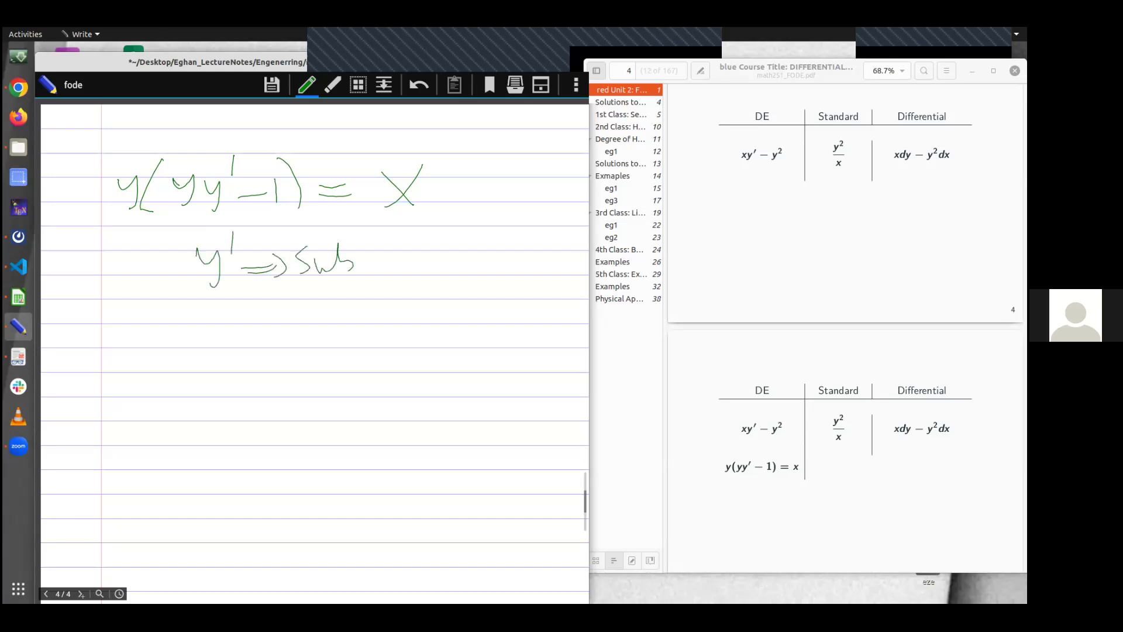
{"action": "mouse_move", "coordinate": [362, 258]}
{"action": "left_mouse_down"}
{"action": "mouse_move", "coordinate": [352, 289]}
{"action": "mouse_move", "coordinate": [379, 268]}
{"action": "mouse_move", "coordinate": [414, 269]}
{"action": "mouse_move", "coordinate": [428, 243]}
{"action": "left_mouse_up"}
Step: Divide through by y to write (yy'−1) = x/y
{"action": "left_click_drag", "start_coordinate": [161, 310], "coordinate": [163, 354]}
{"action": "mouse_move", "coordinate": [178, 320]}
{"action": "left_mouse_down"}
{"action": "mouse_move", "coordinate": [192, 331]}
{"action": "mouse_move", "coordinate": [186, 349]}
{"action": "mouse_move", "coordinate": [214, 346]}
{"action": "mouse_move", "coordinate": [206, 353]}
{"action": "left_mouse_up"}
{"action": "mouse_move", "coordinate": [231, 306]}
{"action": "left_mouse_down"}
{"action": "mouse_move", "coordinate": [225, 322]}
{"action": "mouse_move", "coordinate": [263, 341]}
{"action": "left_mouse_up"}
{"action": "left_click_drag", "start_coordinate": [269, 305], "coordinate": [280, 347]}
{"action": "left_click_drag", "start_coordinate": [310, 327], "coordinate": [331, 339]}
{"action": "mouse_move", "coordinate": [385, 308]}
{"action": "left_mouse_down"}
{"action": "mouse_move", "coordinate": [370, 331]}
{"action": "mouse_move", "coordinate": [390, 339]}
{"action": "left_mouse_up"}
{"action": "mouse_move", "coordinate": [367, 353]}
{"action": "left_mouse_down"}
{"action": "mouse_move", "coordinate": [383, 354]}
{"action": "mouse_move", "coordinate": [385, 392]}
{"action": "left_mouse_up"}
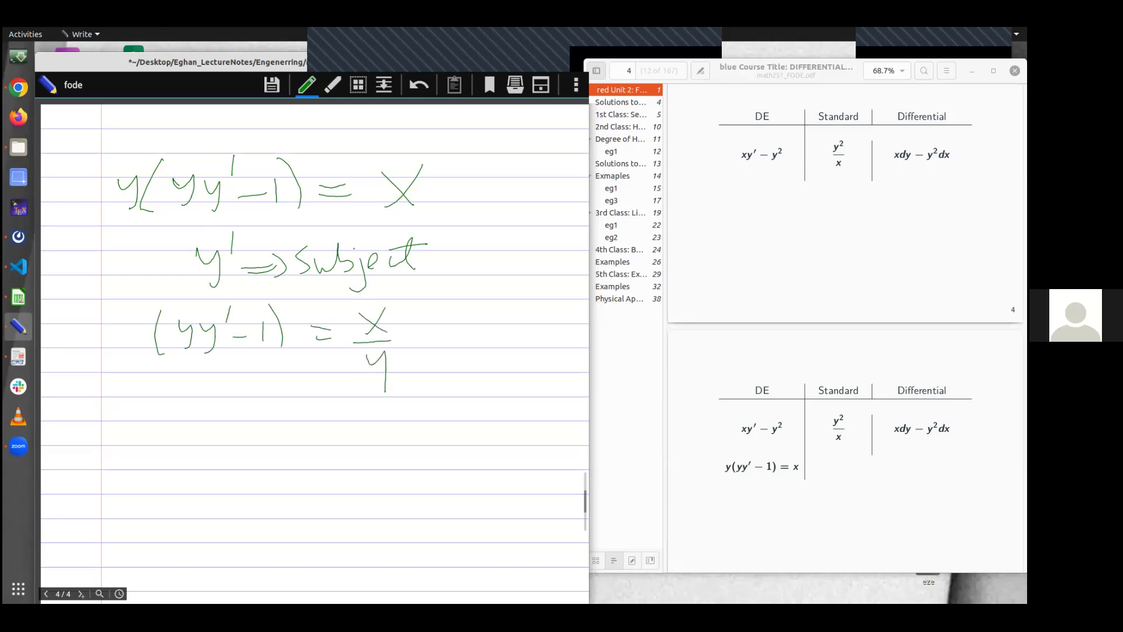
Step: Write the next line yy' = x/y + 1
{"action": "mouse_move", "coordinate": [200, 404]}
{"action": "left_mouse_down"}
{"action": "mouse_move", "coordinate": [214, 434]}
{"action": "mouse_move", "coordinate": [240, 436]}
{"action": "left_mouse_up"}
{"action": "mouse_move", "coordinate": [257, 385]}
{"action": "left_mouse_down"}
{"action": "mouse_move", "coordinate": [255, 408]}
{"action": "mouse_move", "coordinate": [295, 411]}
{"action": "left_mouse_up"}
{"action": "left_click_drag", "start_coordinate": [280, 420], "coordinate": [349, 417]}
{"action": "mouse_move", "coordinate": [319, 423]}
{"action": "left_mouse_down"}
{"action": "mouse_move", "coordinate": [346, 424]}
{"action": "mouse_move", "coordinate": [334, 462]}
{"action": "left_mouse_up"}
{"action": "mouse_move", "coordinate": [371, 409]}
{"action": "left_mouse_down"}
{"action": "mouse_move", "coordinate": [373, 428]}
{"action": "mouse_move", "coordinate": [384, 419]}
{"action": "left_mouse_up"}
{"action": "left_click_drag", "start_coordinate": [404, 396], "coordinate": [403, 427]}
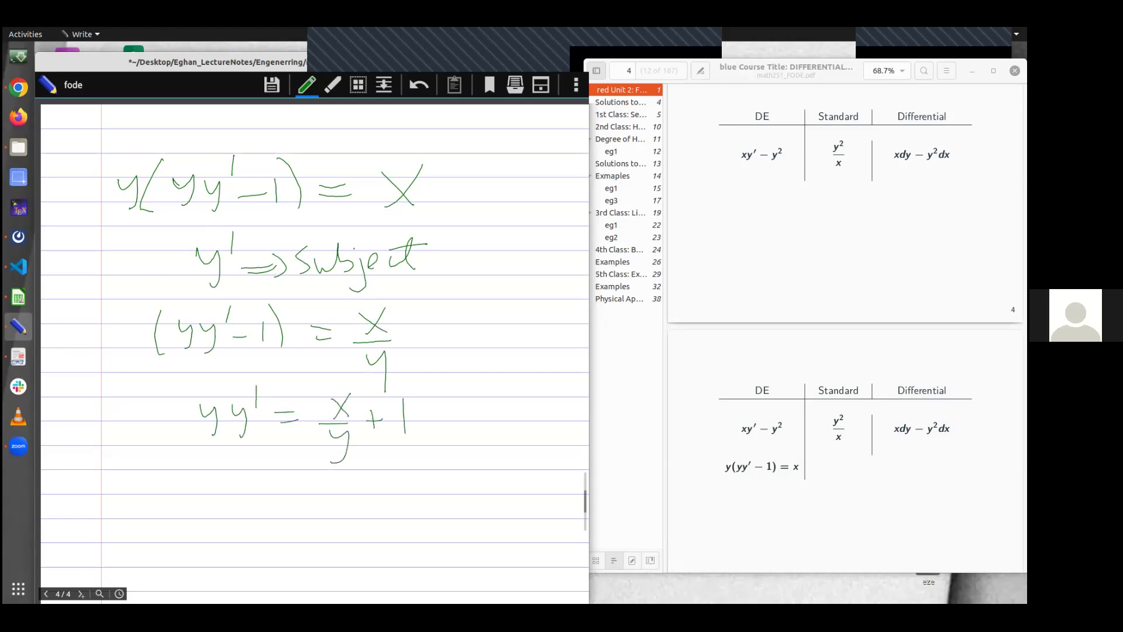
Step: Write ⇒ y' = (x/y + 1) divided by y
{"action": "scroll", "coordinate": [405, 431], "scroll_direction": "down", "scroll_amount": 1}
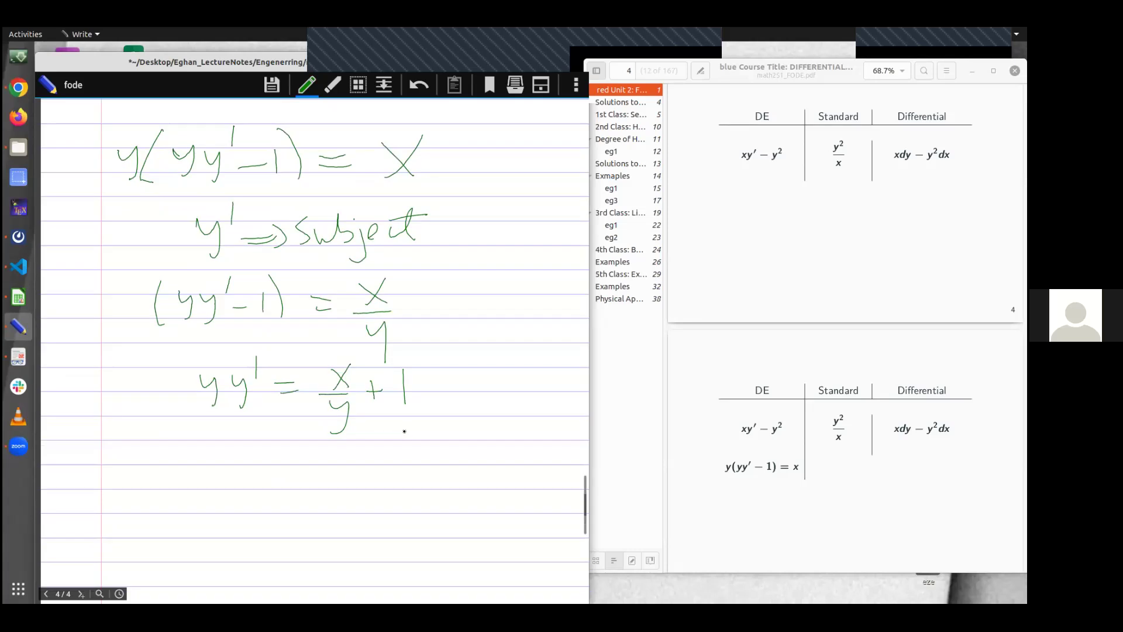
{"action": "mouse_move", "coordinate": [234, 457]}
{"action": "left_mouse_down"}
{"action": "mouse_move", "coordinate": [252, 457]}
{"action": "mouse_move", "coordinate": [245, 492]}
{"action": "left_mouse_up"}
{"action": "mouse_move", "coordinate": [165, 462]}
{"action": "left_mouse_down"}
{"action": "mouse_move", "coordinate": [195, 458]}
{"action": "mouse_move", "coordinate": [200, 471]}
{"action": "left_mouse_up"}
{"action": "left_click_drag", "start_coordinate": [198, 450], "coordinate": [202, 476]}
{"action": "mouse_move", "coordinate": [269, 434]}
{"action": "left_mouse_down"}
{"action": "mouse_move", "coordinate": [269, 449]}
{"action": "mouse_move", "coordinate": [311, 471]}
{"action": "mouse_move", "coordinate": [383, 442]}
{"action": "mouse_move", "coordinate": [382, 462]}
{"action": "left_mouse_up"}
{"action": "mouse_move", "coordinate": [352, 473]}
{"action": "left_mouse_down"}
{"action": "mouse_move", "coordinate": [378, 471]}
{"action": "mouse_move", "coordinate": [372, 498]}
{"action": "left_mouse_up"}
{"action": "mouse_move", "coordinate": [405, 455]}
{"action": "left_mouse_down"}
{"action": "mouse_move", "coordinate": [401, 475]}
{"action": "mouse_move", "coordinate": [408, 465]}
{"action": "left_mouse_up"}
{"action": "left_click_drag", "start_coordinate": [425, 450], "coordinate": [424, 471]}
{"action": "left_click_drag", "start_coordinate": [335, 509], "coordinate": [466, 493]}
{"action": "mouse_move", "coordinate": [390, 509]}
{"action": "left_mouse_down"}
{"action": "mouse_move", "coordinate": [403, 520]}
{"action": "mouse_move", "coordinate": [388, 536]}
{"action": "left_mouse_up"}
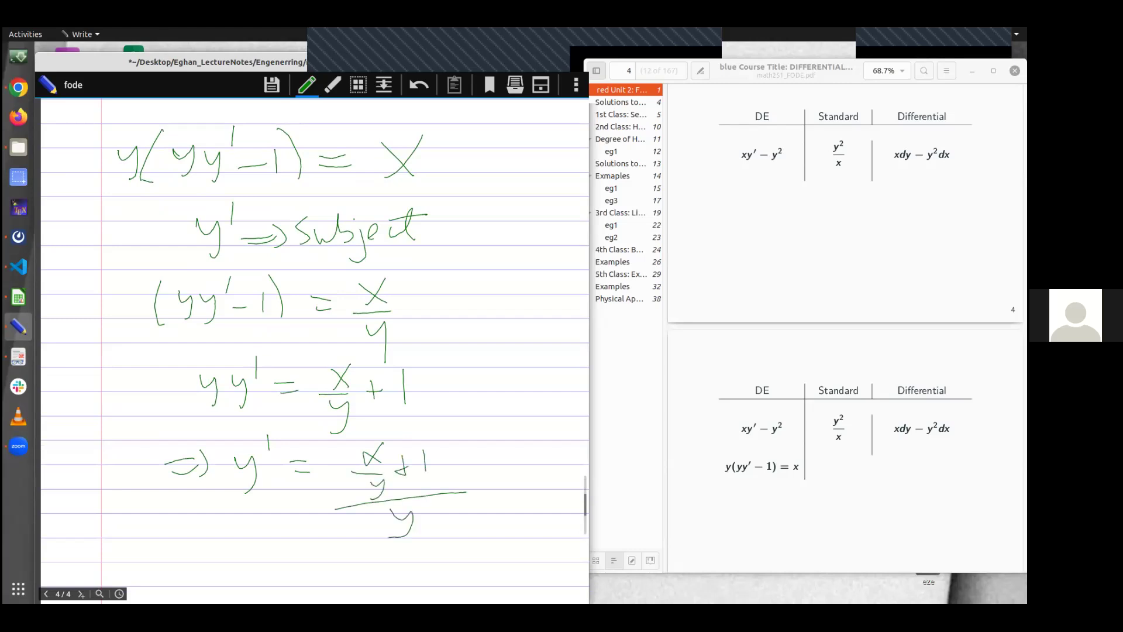
Step: Conclude with ∴ dy/dx = (x/y + 1)/y as a fraction
{"action": "scroll", "coordinate": [371, 516], "scroll_direction": "down", "scroll_amount": 3}
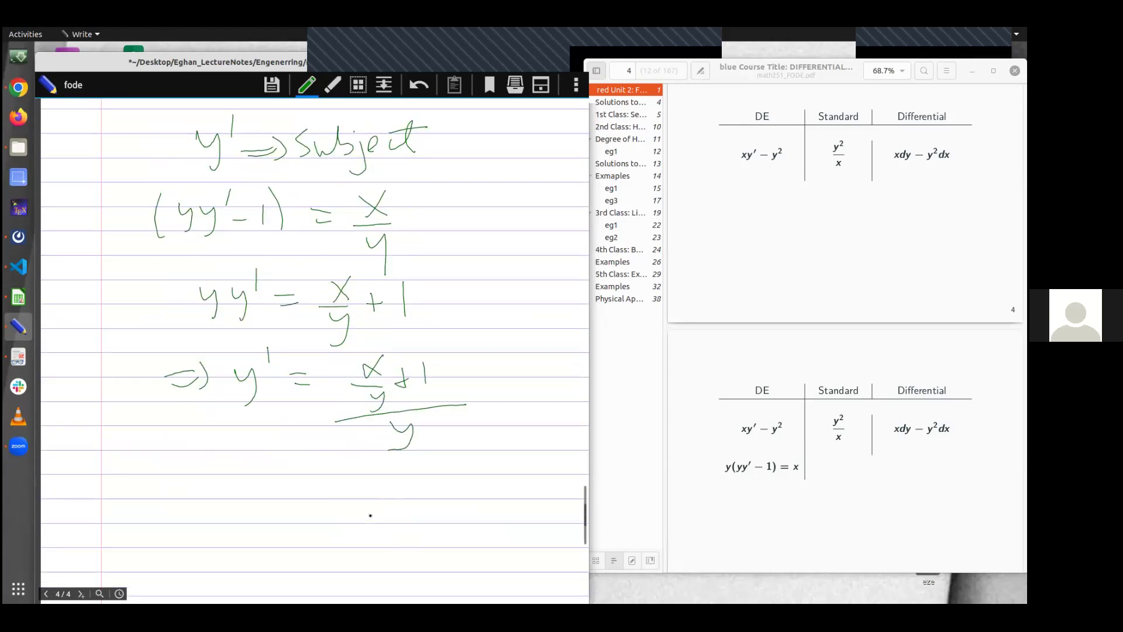
{"action": "left_click_drag", "start_coordinate": [189, 486], "coordinate": [190, 480]}
{"action": "left_click_drag", "start_coordinate": [166, 504], "coordinate": [165, 507]}
{"action": "mouse_move", "coordinate": [258, 475]}
{"action": "left_mouse_down"}
{"action": "mouse_move", "coordinate": [284, 473]}
{"action": "mouse_move", "coordinate": [275, 493]}
{"action": "mouse_move", "coordinate": [276, 517]}
{"action": "left_mouse_up"}
{"action": "mouse_move", "coordinate": [300, 515]}
{"action": "left_mouse_down"}
{"action": "mouse_move", "coordinate": [291, 539]}
{"action": "mouse_move", "coordinate": [301, 534]}
{"action": "left_mouse_up"}
{"action": "left_click_drag", "start_coordinate": [316, 490], "coordinate": [335, 489]}
{"action": "mouse_move", "coordinate": [320, 500]}
{"action": "left_mouse_down"}
{"action": "mouse_move", "coordinate": [386, 484]}
{"action": "mouse_move", "coordinate": [381, 473]}
{"action": "left_mouse_up"}
{"action": "mouse_move", "coordinate": [399, 469]}
{"action": "left_mouse_down"}
{"action": "mouse_move", "coordinate": [382, 501]}
{"action": "mouse_move", "coordinate": [403, 504]}
{"action": "mouse_move", "coordinate": [436, 485]}
{"action": "left_mouse_up"}
{"action": "mouse_move", "coordinate": [425, 477]}
{"action": "left_mouse_down"}
{"action": "mouse_move", "coordinate": [424, 497]}
{"action": "mouse_move", "coordinate": [451, 483]}
{"action": "left_mouse_up"}
{"action": "mouse_move", "coordinate": [360, 513]}
{"action": "left_mouse_down"}
{"action": "mouse_move", "coordinate": [461, 507]}
{"action": "mouse_move", "coordinate": [418, 532]}
{"action": "left_mouse_up"}
{"action": "mouse_move", "coordinate": [427, 518]}
{"action": "left_mouse_down"}
{"action": "mouse_move", "coordinate": [429, 539]}
{"action": "mouse_move", "coordinate": [403, 557]}
{"action": "left_mouse_up"}
Step: Label the result Std for standard form
{"action": "left_click_drag", "start_coordinate": [473, 511], "coordinate": [509, 510]}
{"action": "left_click_drag", "start_coordinate": [528, 484], "coordinate": [517, 517]}
{"action": "mouse_move", "coordinate": [538, 478]}
{"action": "left_mouse_down"}
{"action": "mouse_move", "coordinate": [537, 517]}
{"action": "mouse_move", "coordinate": [545, 502]}
{"action": "left_mouse_up"}
{"action": "left_click_drag", "start_coordinate": [555, 496], "coordinate": [543, 512]}
{"action": "mouse_move", "coordinate": [559, 471]}
{"action": "left_mouse_down"}
{"action": "mouse_move", "coordinate": [562, 524]}
{"action": "mouse_move", "coordinate": [538, 530]}
{"action": "left_mouse_up"}
Step: In black ink, draw a circled 2, an arrow down from dy/dx, and a cross-multiplication X
{"action": "left_click", "coordinate": [306, 85]}
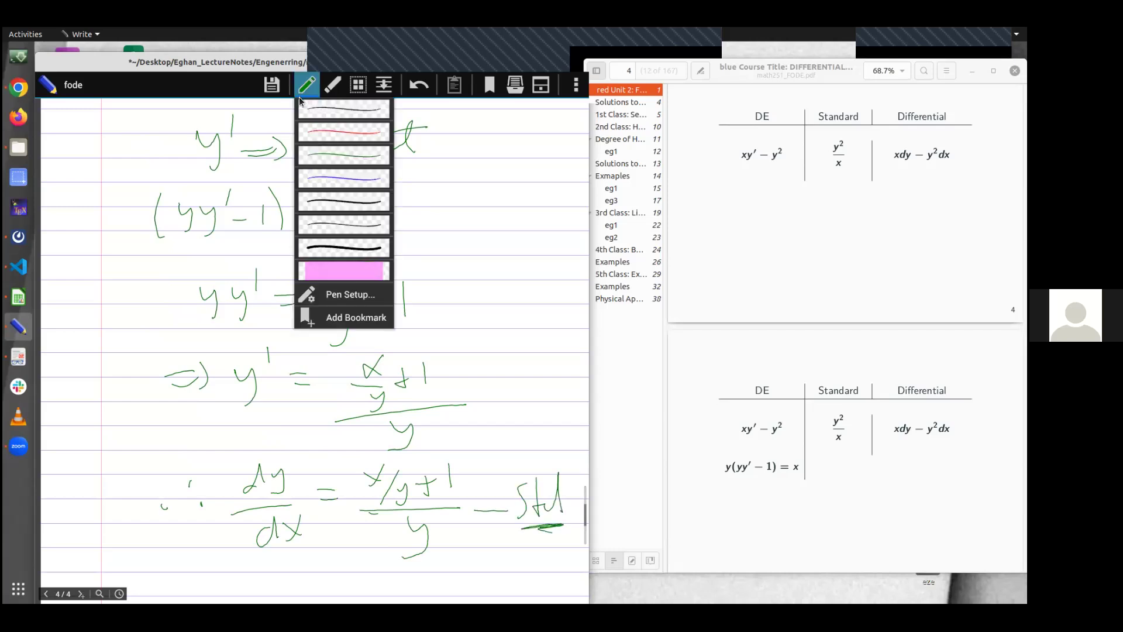
{"action": "left_click", "coordinate": [315, 200]}
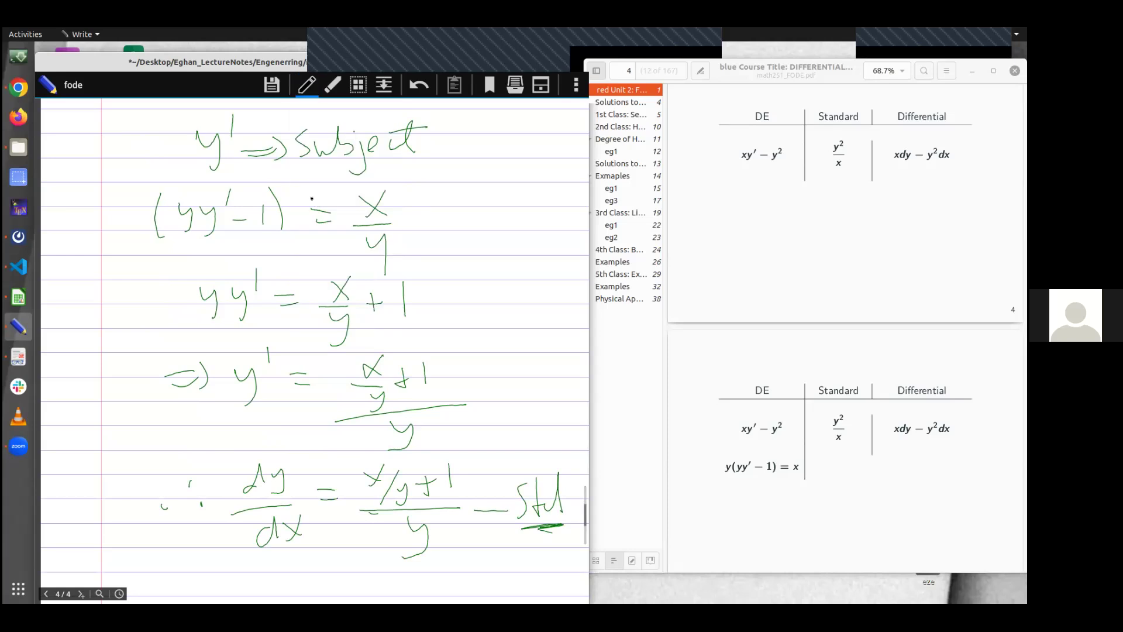
{"action": "scroll", "coordinate": [310, 198], "scroll_direction": "down", "scroll_amount": 5}
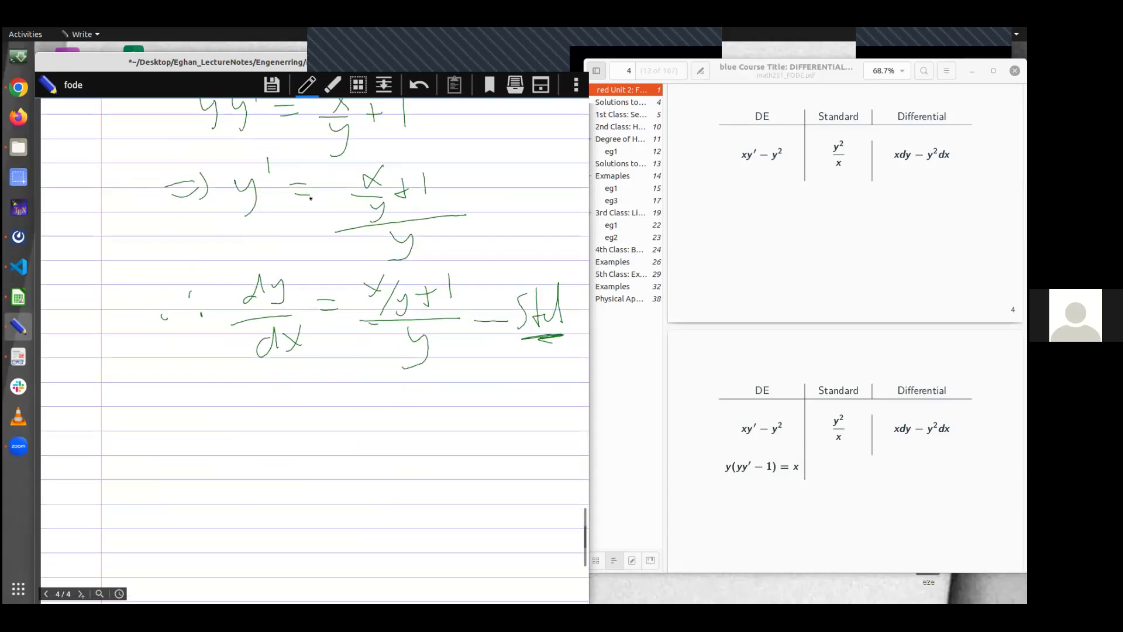
{"action": "mouse_move", "coordinate": [104, 437]}
{"action": "left_mouse_down"}
{"action": "mouse_move", "coordinate": [123, 444]}
{"action": "mouse_move", "coordinate": [101, 430]}
{"action": "left_mouse_up"}
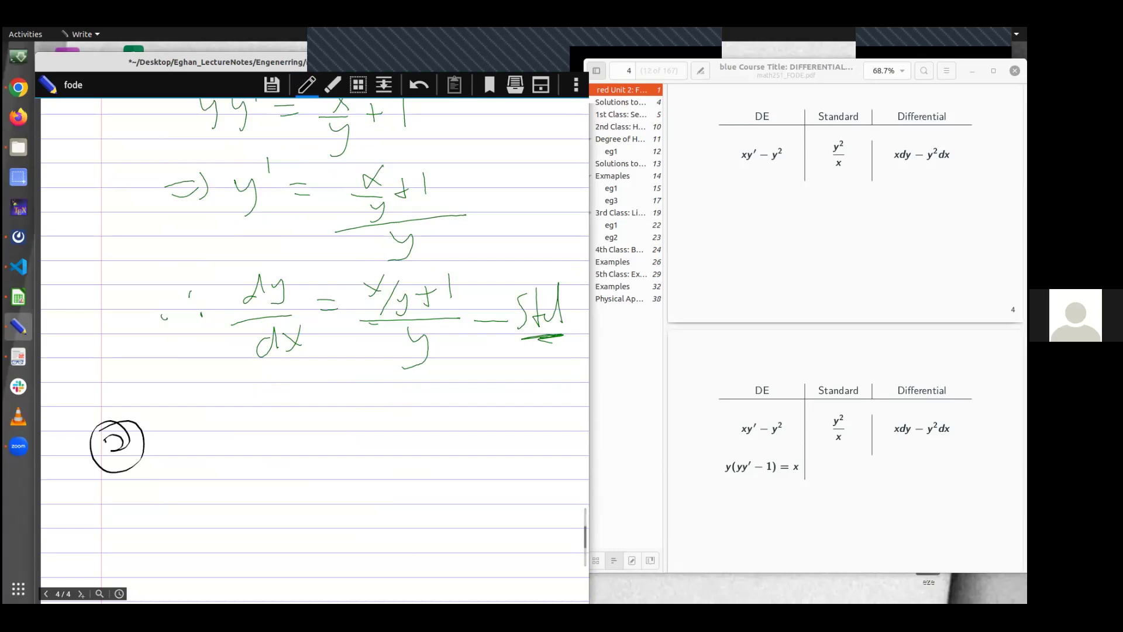
{"action": "mouse_move", "coordinate": [232, 315]}
{"action": "left_mouse_down"}
{"action": "mouse_move", "coordinate": [150, 363]}
{"action": "mouse_move", "coordinate": [205, 484]}
{"action": "left_mouse_up"}
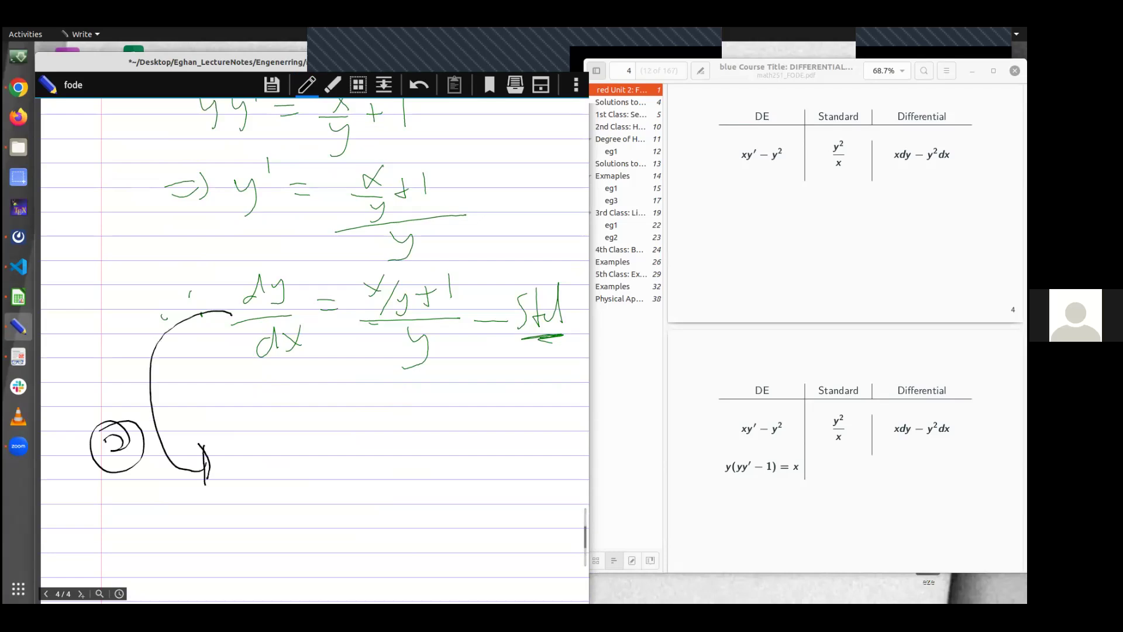
{"action": "left_click_drag", "start_coordinate": [376, 360], "coordinate": [314, 411]}
{"action": "left_click_drag", "start_coordinate": [310, 362], "coordinate": [384, 407]}
Step: Write y dy = (x/y + 1) dx and underline it
{"action": "mouse_move", "coordinate": [244, 449]}
{"action": "left_mouse_down"}
{"action": "mouse_move", "coordinate": [265, 475]}
{"action": "mouse_move", "coordinate": [253, 486]}
{"action": "left_mouse_up"}
{"action": "mouse_move", "coordinate": [297, 462]}
{"action": "left_mouse_down"}
{"action": "mouse_move", "coordinate": [292, 474]}
{"action": "mouse_move", "coordinate": [299, 439]}
{"action": "left_mouse_up"}
{"action": "mouse_move", "coordinate": [308, 457]}
{"action": "left_mouse_down"}
{"action": "mouse_move", "coordinate": [312, 496]}
{"action": "mouse_move", "coordinate": [361, 461]}
{"action": "left_mouse_up"}
{"action": "left_click_drag", "start_coordinate": [352, 467], "coordinate": [419, 456]}
{"action": "mouse_move", "coordinate": [420, 438]}
{"action": "left_mouse_down"}
{"action": "mouse_move", "coordinate": [405, 460]}
{"action": "mouse_move", "coordinate": [424, 462]}
{"action": "mouse_move", "coordinate": [401, 495]}
{"action": "mouse_move", "coordinate": [435, 468]}
{"action": "left_mouse_up"}
{"action": "mouse_move", "coordinate": [432, 450]}
{"action": "left_mouse_down"}
{"action": "mouse_move", "coordinate": [446, 448]}
{"action": "mouse_move", "coordinate": [452, 463]}
{"action": "left_mouse_up"}
{"action": "mouse_move", "coordinate": [469, 413]}
{"action": "left_mouse_down"}
{"action": "mouse_move", "coordinate": [476, 494]}
{"action": "mouse_move", "coordinate": [452, 511]}
{"action": "left_mouse_up"}
{"action": "left_click_drag", "start_coordinate": [406, 420], "coordinate": [404, 490]}
{"action": "left_click_drag", "start_coordinate": [507, 454], "coordinate": [501, 467]}
{"action": "left_click_drag", "start_coordinate": [510, 424], "coordinate": [508, 468]}
{"action": "mouse_move", "coordinate": [513, 471]}
{"action": "left_mouse_down"}
{"action": "mouse_move", "coordinate": [533, 443]}
{"action": "mouse_move", "coordinate": [531, 471]}
{"action": "left_mouse_up"}
{"action": "left_click_drag", "start_coordinate": [281, 527], "coordinate": [486, 527]}
{"action": "left_click_drag", "start_coordinate": [302, 549], "coordinate": [485, 528]}
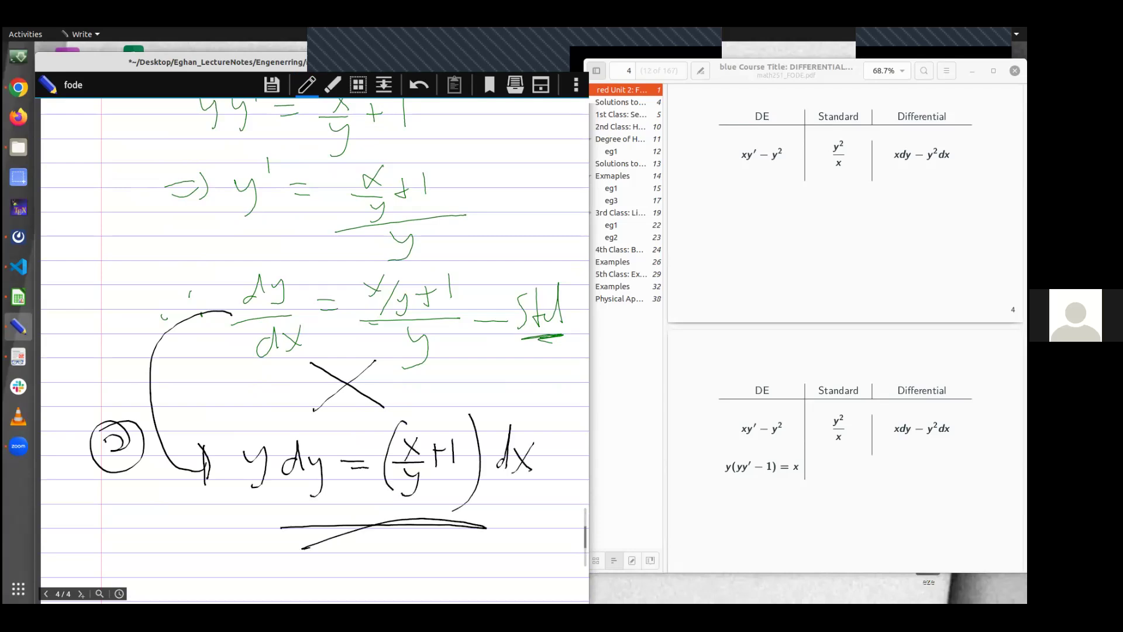
Step: Scroll the course PDF past the y(yy'−1)=x table row to the 'Solutions to FODE' slide
{"action": "scroll", "coordinate": [780, 434], "scroll_direction": "down", "scroll_amount": 10}
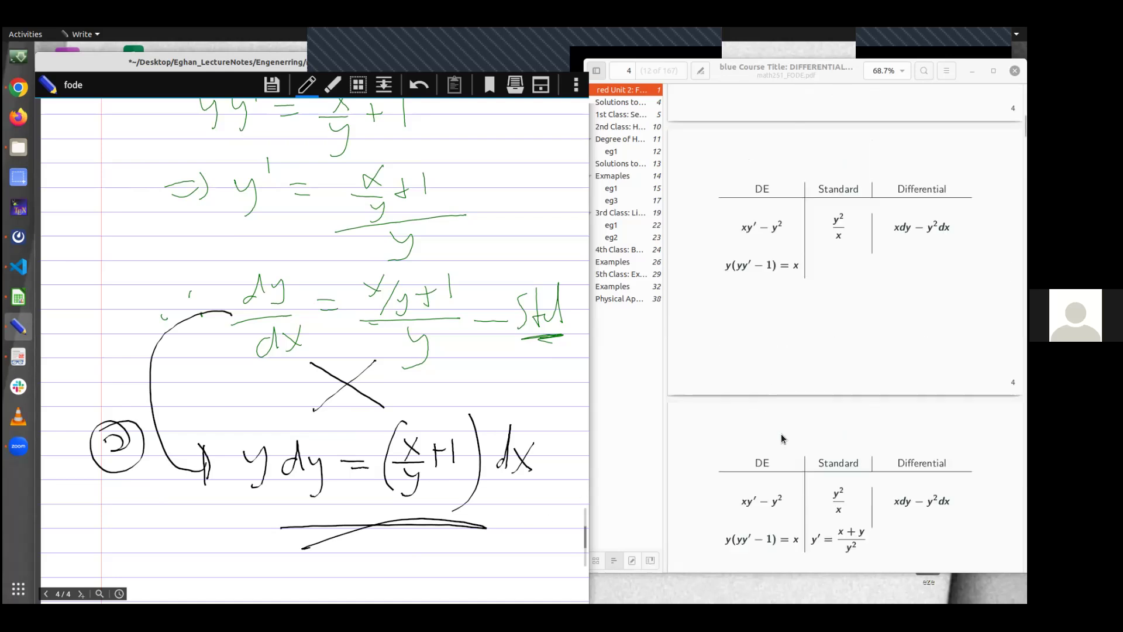
{"action": "scroll", "coordinate": [781, 438], "scroll_direction": "down", "scroll_amount": 2}
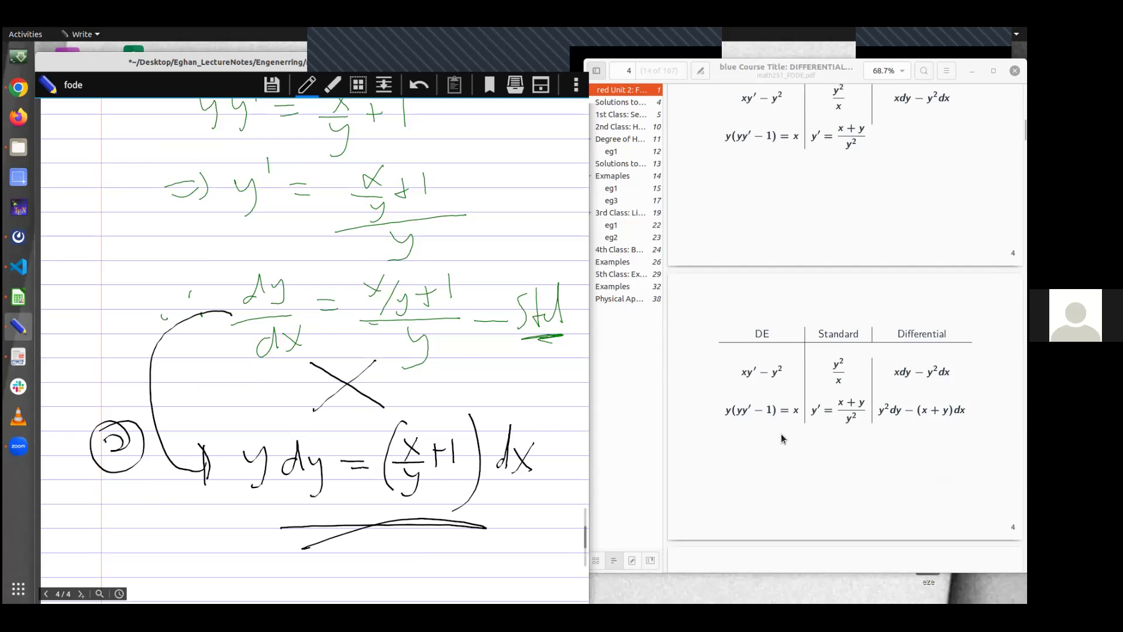
{"action": "scroll", "coordinate": [783, 437], "scroll_direction": "down", "scroll_amount": 7}
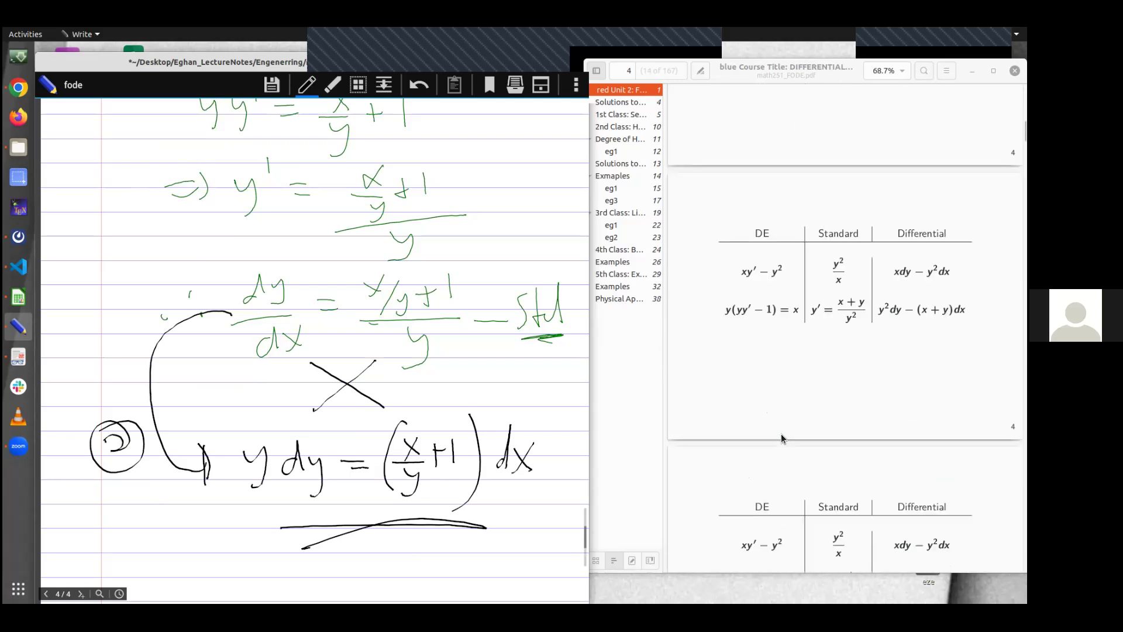
{"action": "scroll", "coordinate": [782, 438], "scroll_direction": "down", "scroll_amount": 1}
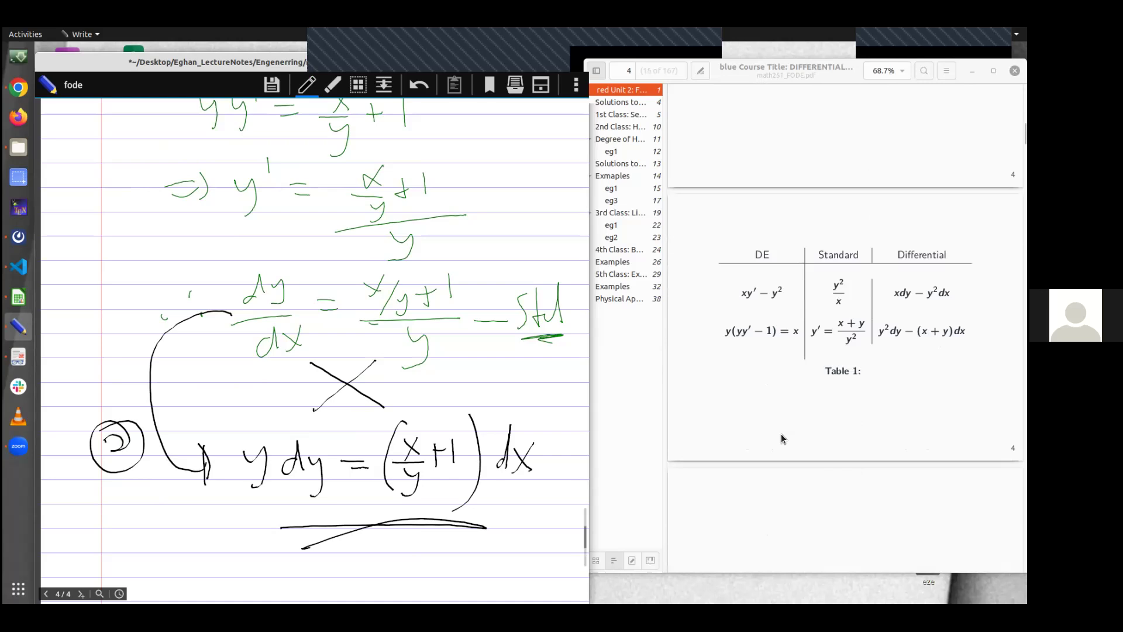
{"action": "scroll", "coordinate": [781, 438], "scroll_direction": "down", "scroll_amount": 3}
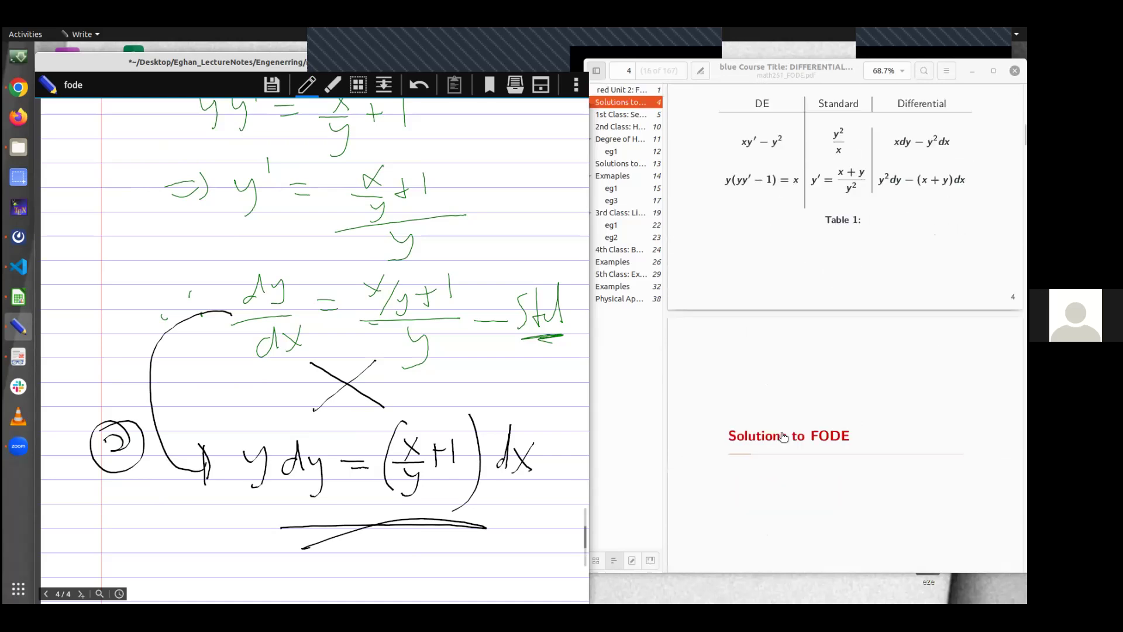
{"action": "scroll", "coordinate": [783, 437], "scroll_direction": "down", "scroll_amount": 2}
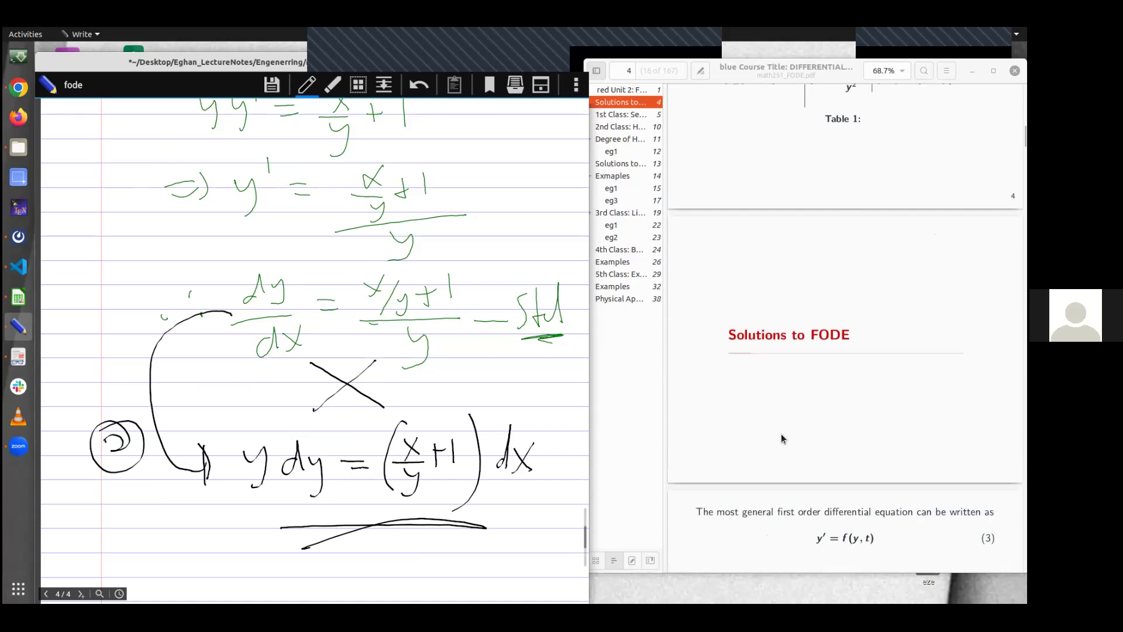
{"action": "scroll", "coordinate": [783, 438], "scroll_direction": "down", "scroll_amount": 2}
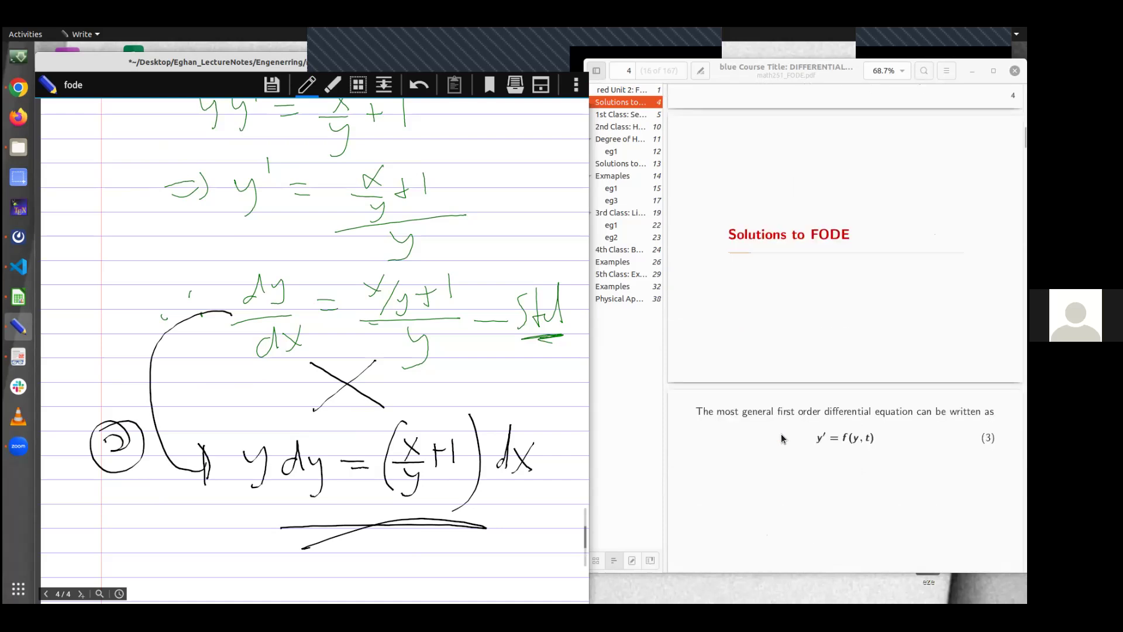
{"action": "scroll", "coordinate": [781, 436], "scroll_direction": "up", "scroll_amount": 3}
{"action": "scroll", "coordinate": [781, 436], "scroll_direction": "down", "scroll_amount": 2}
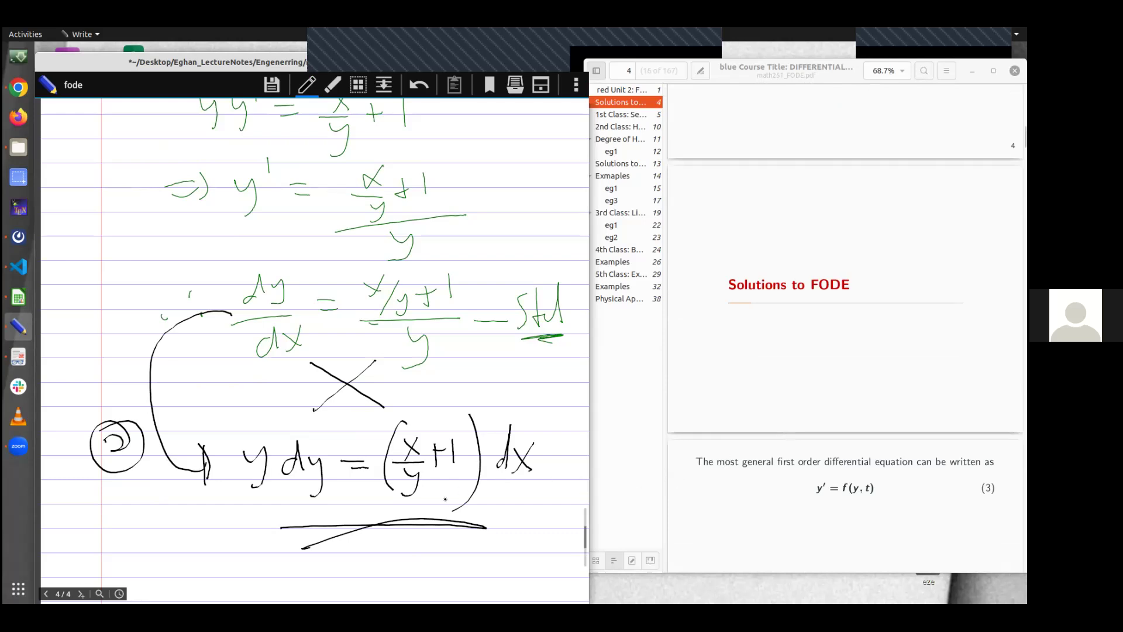
{"action": "scroll", "coordinate": [441, 494], "scroll_direction": "down", "scroll_amount": 1}
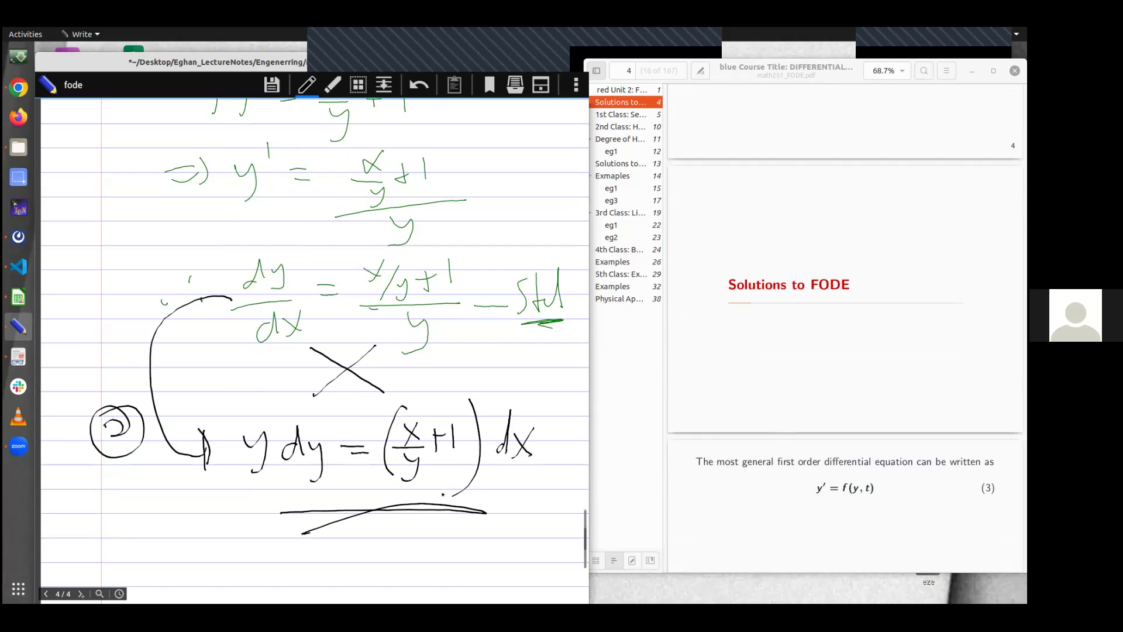